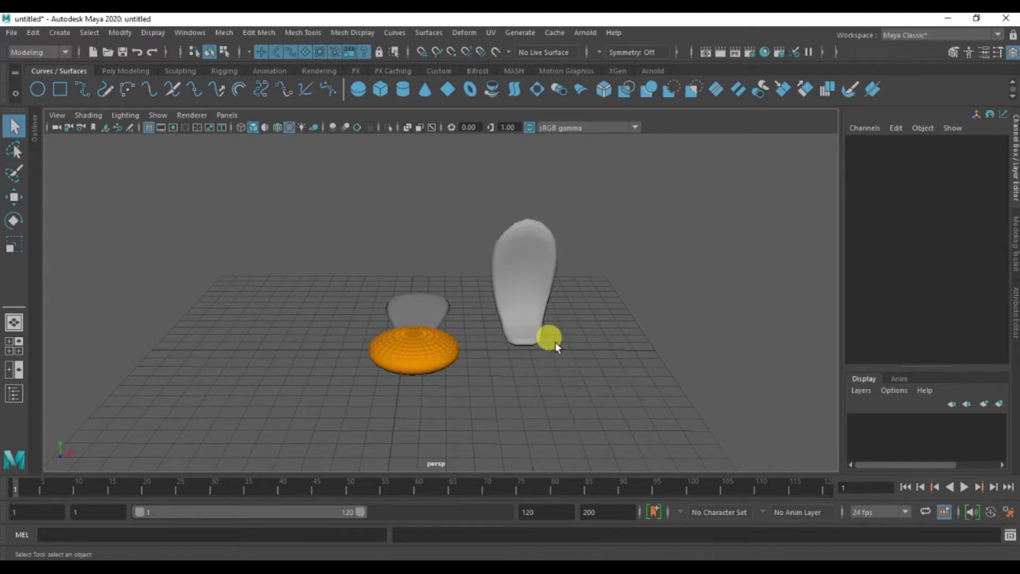
Step: Test how the finished flower's petals open and close by varying the Petal_ShapeA blend shape weight
{"action": "scroll", "coordinate": [557, 343], "scroll_direction": "up", "scroll_amount": 2}
{"action": "middle_click_drag", "start_coordinate": [638, 313], "coordinate": [631, 318], "text": "alt"}
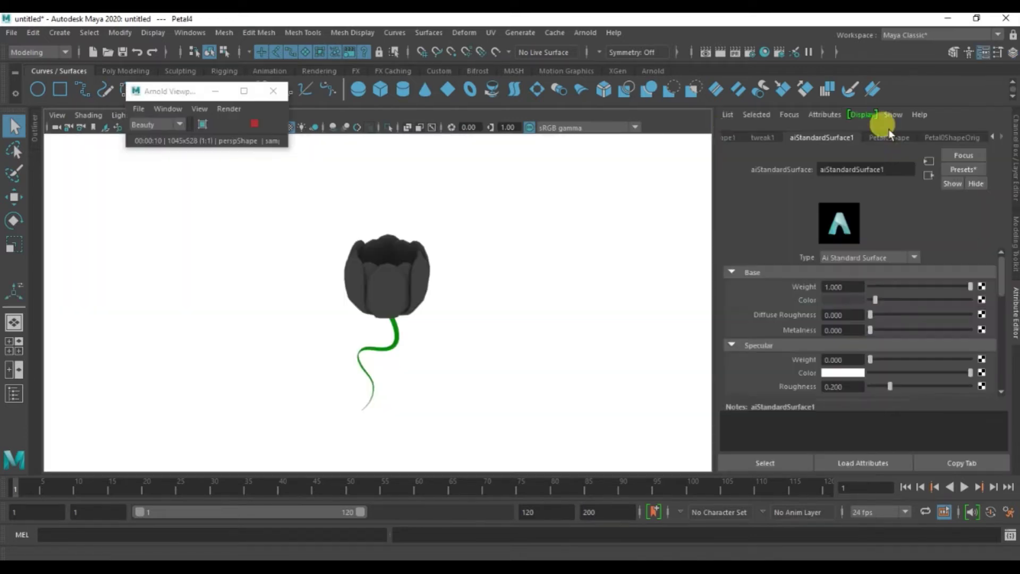
{"action": "left_click", "coordinate": [755, 138]}
{"action": "left_click_drag", "start_coordinate": [903, 252], "coordinate": [871, 252]}
{"action": "left_click_drag", "start_coordinate": [492, 367], "coordinate": [515, 387], "text": "alt"}
{"action": "left_click_drag", "start_coordinate": [869, 243], "coordinate": [944, 255]}
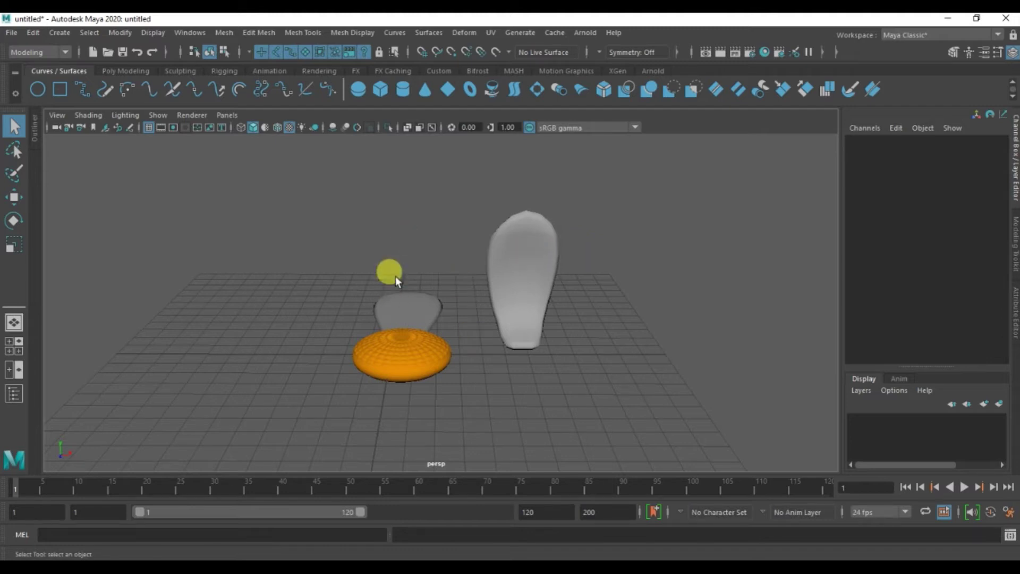
{"action": "left_click_drag", "start_coordinate": [395, 276], "coordinate": [480, 294], "text": "alt"}
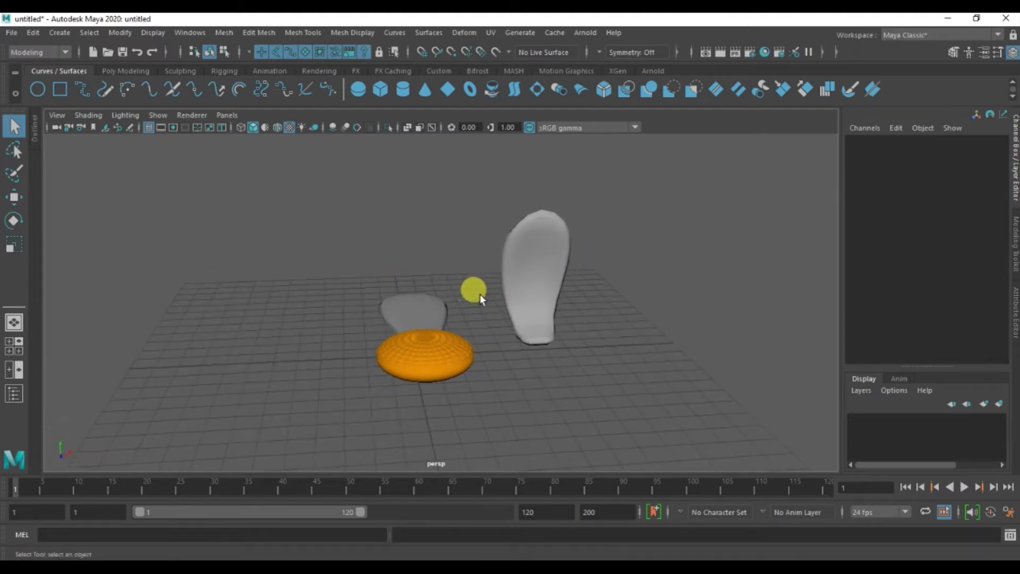
{"action": "left_click_drag", "start_coordinate": [664, 335], "coordinate": [632, 334], "text": "alt"}
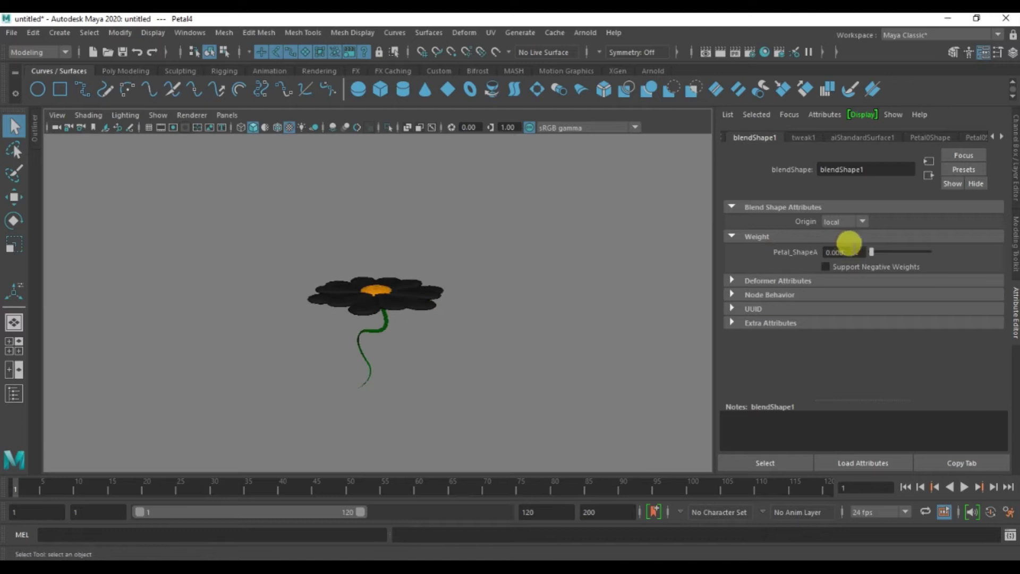
Step: Raise the finished flower's Petal_ShapeA weight to 1.000 and inspect the closing petals from different angles
{"action": "left_click_drag", "start_coordinate": [866, 251], "coordinate": [933, 258]}
{"action": "left_click_drag", "start_coordinate": [684, 332], "coordinate": [737, 303], "text": "alt"}
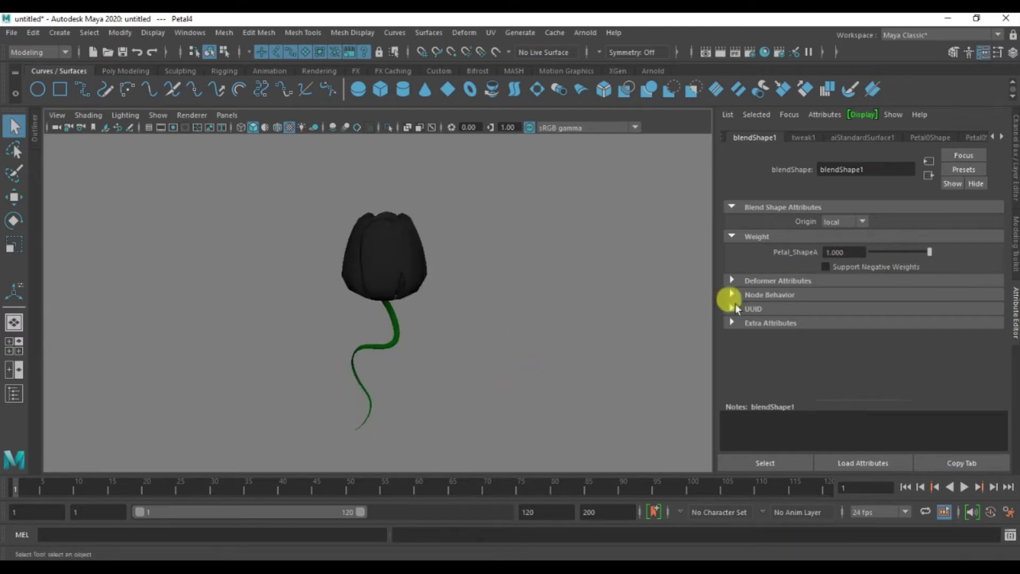
{"action": "mouse_move", "coordinate": [930, 253]}
{"action": "left_mouse_down"}
{"action": "mouse_move", "coordinate": [910, 256]}
{"action": "mouse_move", "coordinate": [933, 256]}
{"action": "left_mouse_up"}
{"action": "left_click_drag", "start_coordinate": [537, 340], "coordinate": [576, 378], "text": "alt"}
{"action": "left_click_drag", "start_coordinate": [884, 252], "coordinate": [933, 253]}
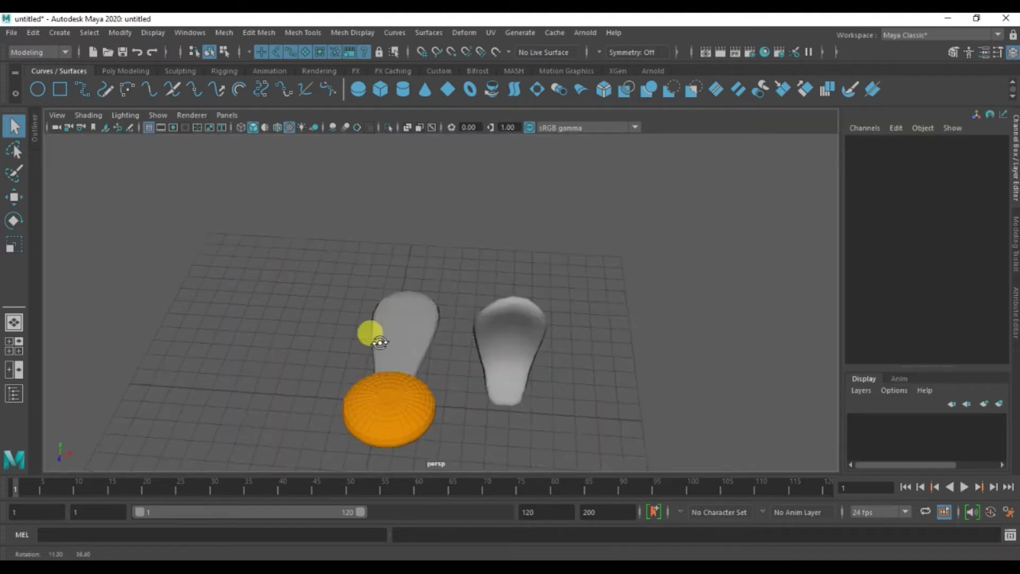
Step: Examine the orange flower centre and the flat base petal attached to it from several angles
{"action": "left_click_drag", "start_coordinate": [374, 335], "coordinate": [424, 298], "text": "alt"}
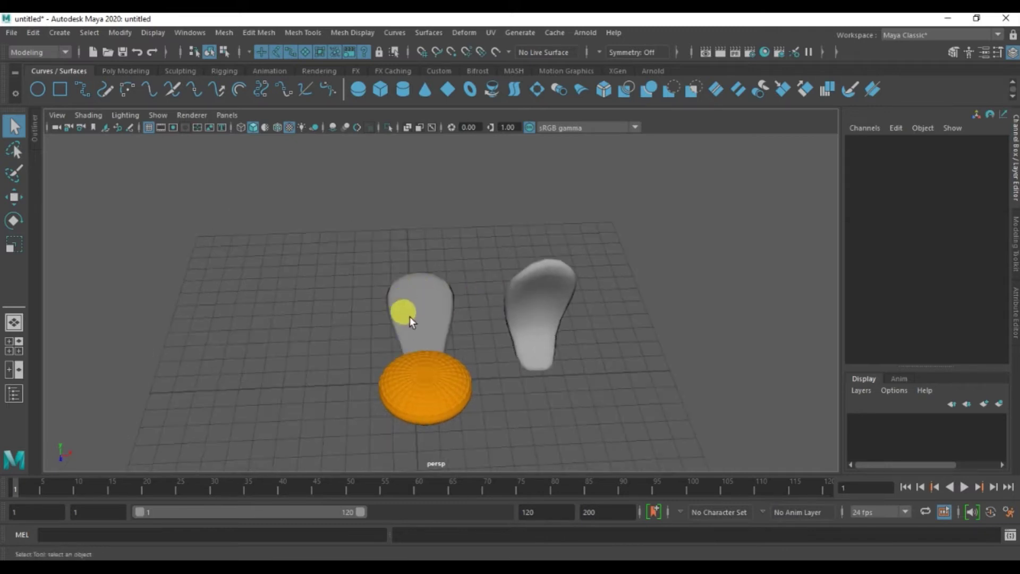
{"action": "left_click", "coordinate": [413, 390]}
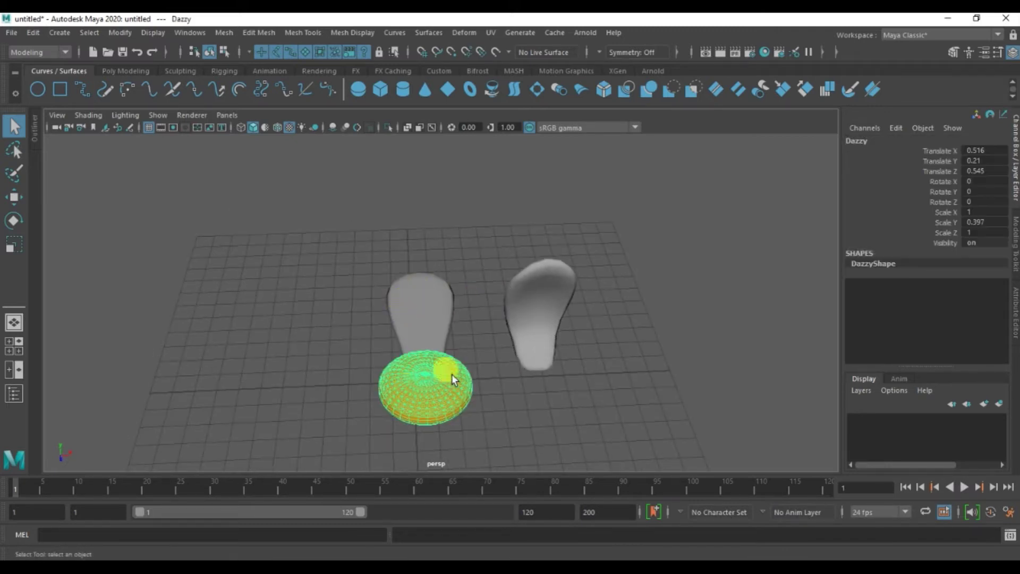
{"action": "right_click_drag", "start_coordinate": [428, 362], "coordinate": [476, 372], "text": "alt"}
{"action": "middle_click_drag", "start_coordinate": [477, 371], "coordinate": [472, 326], "text": "alt"}
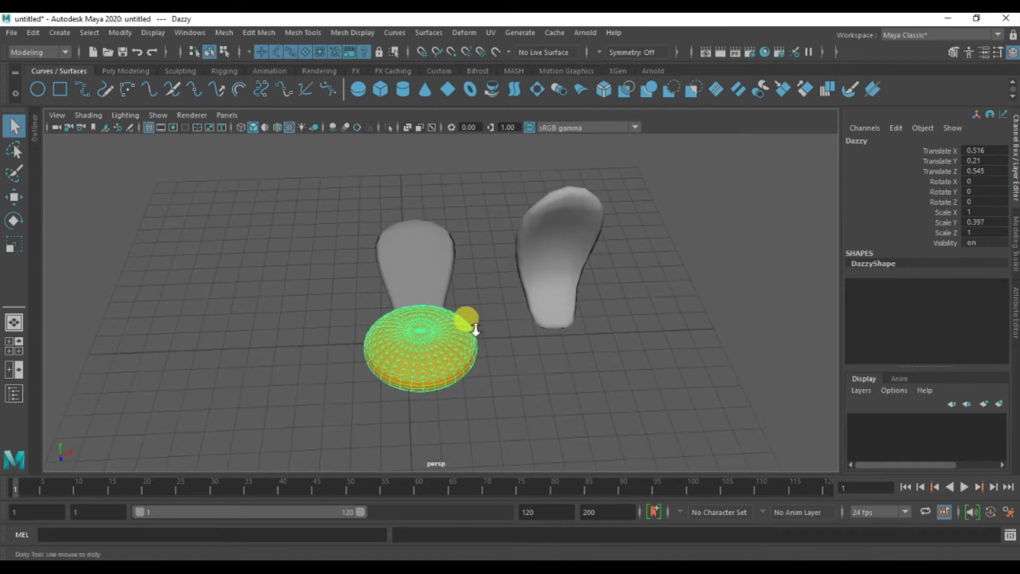
{"action": "right_click_drag", "start_coordinate": [471, 326], "coordinate": [555, 349], "text": "alt"}
{"action": "left_click_drag", "start_coordinate": [458, 317], "coordinate": [421, 276], "text": "alt"}
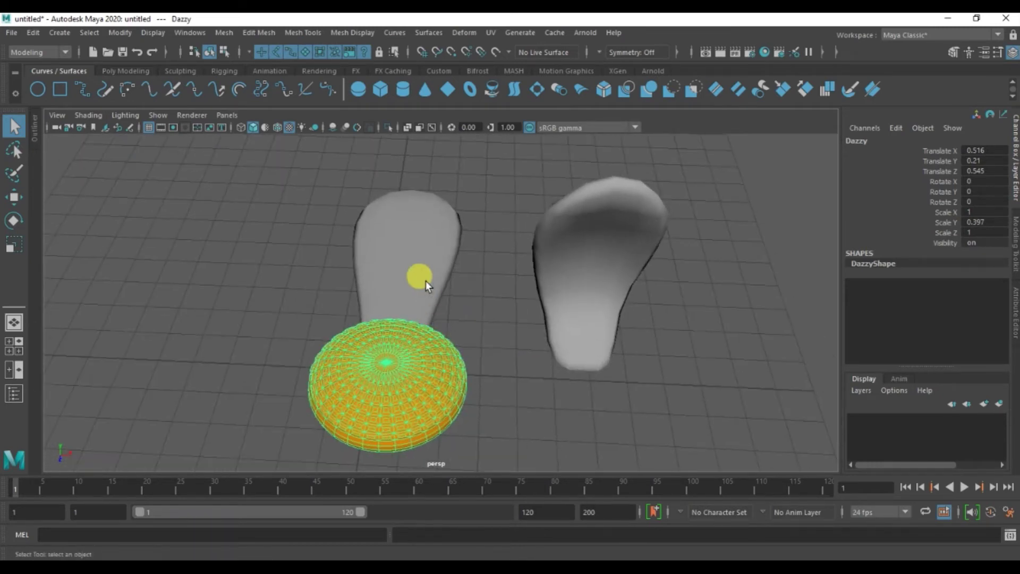
{"action": "left_click", "coordinate": [426, 281]}
{"action": "left_click_drag", "start_coordinate": [396, 352], "coordinate": [448, 379], "text": "alt"}
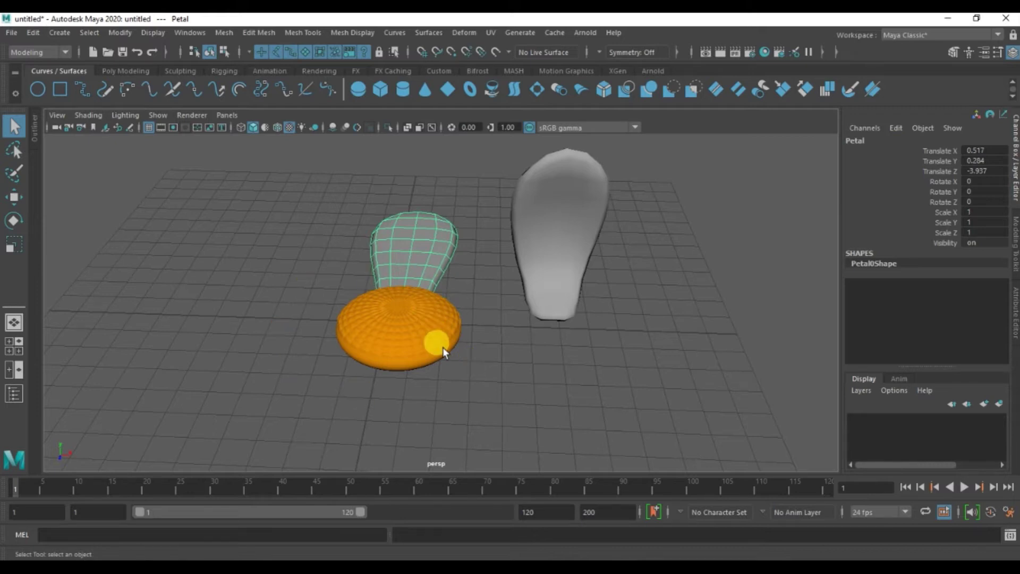
{"action": "left_click_drag", "start_coordinate": [441, 343], "coordinate": [442, 339], "text": "alt"}
{"action": "left_click_drag", "start_coordinate": [485, 299], "coordinate": [483, 321], "text": "alt"}
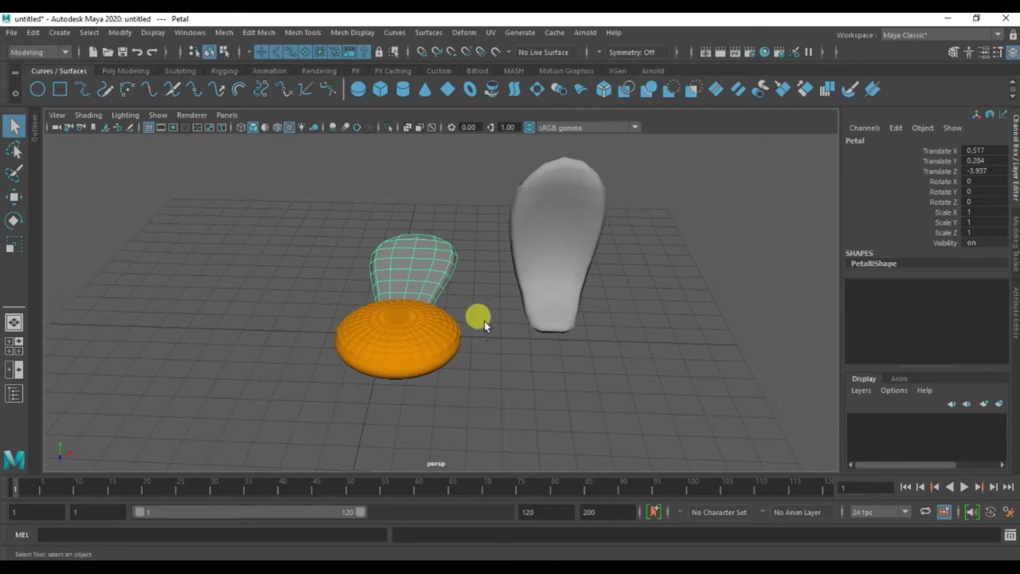
Step: Examine the upright Petal_ShapeA mesh up close and from all sides
{"action": "left_click", "coordinate": [533, 269]}
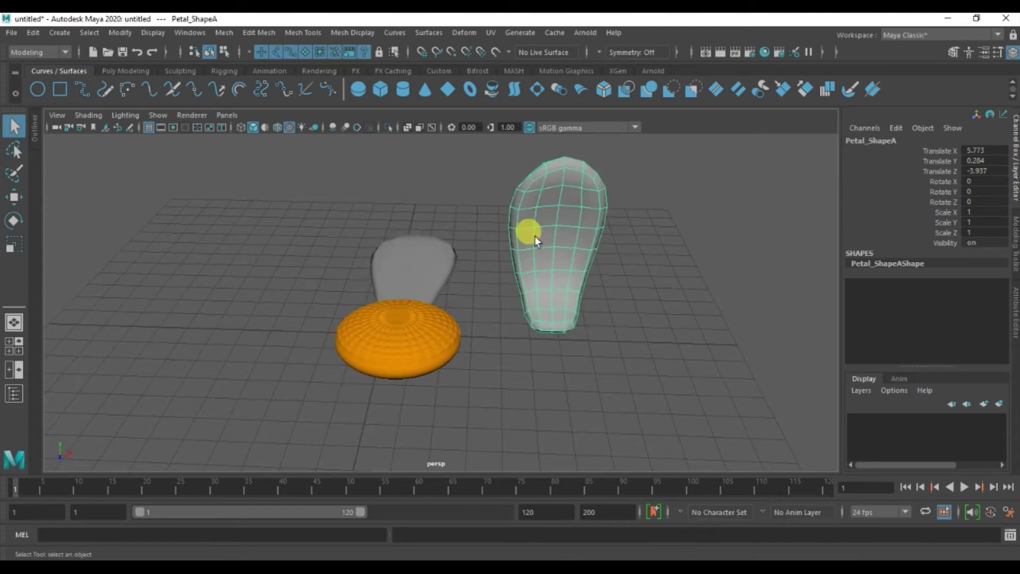
{"action": "left_click_drag", "start_coordinate": [521, 283], "coordinate": [578, 280], "text": "alt"}
{"action": "right_click_drag", "start_coordinate": [578, 280], "coordinate": [736, 330], "text": "alt"}
{"action": "middle_click_drag", "start_coordinate": [674, 290], "coordinate": [631, 347], "text": "alt"}
{"action": "left_click_drag", "start_coordinate": [632, 346], "coordinate": [192, 286], "text": "alt"}
{"action": "left_click_drag", "start_coordinate": [260, 261], "coordinate": [407, 298], "text": "alt"}
{"action": "left_click_drag", "start_coordinate": [320, 376], "coordinate": [519, 342], "text": "alt"}
{"action": "right_click_drag", "start_coordinate": [519, 342], "coordinate": [485, 335], "text": "alt"}
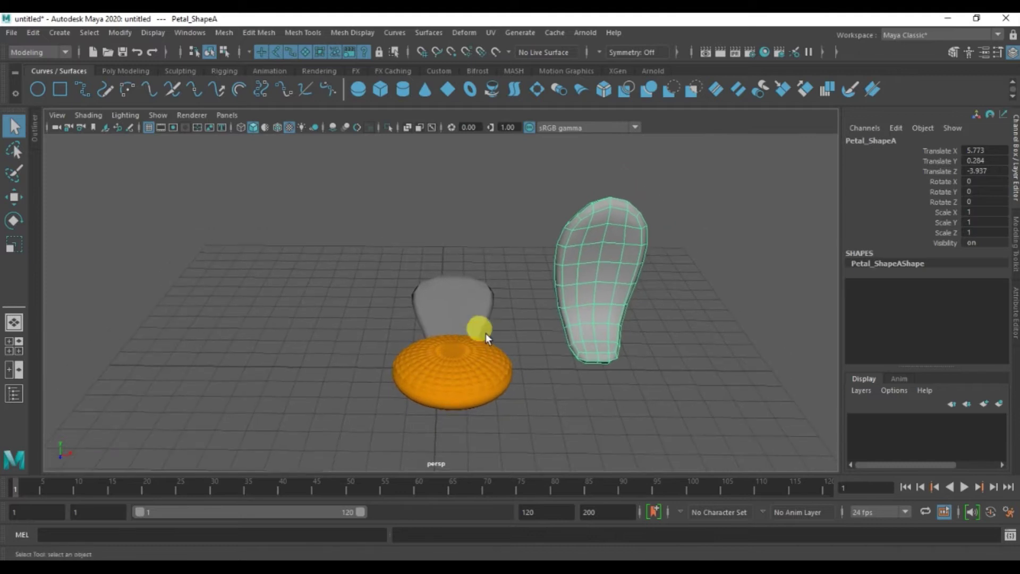
{"action": "middle_click_drag", "start_coordinate": [485, 333], "coordinate": [493, 350], "text": "alt"}
{"action": "left_click_drag", "start_coordinate": [487, 377], "coordinate": [479, 367], "text": "alt"}
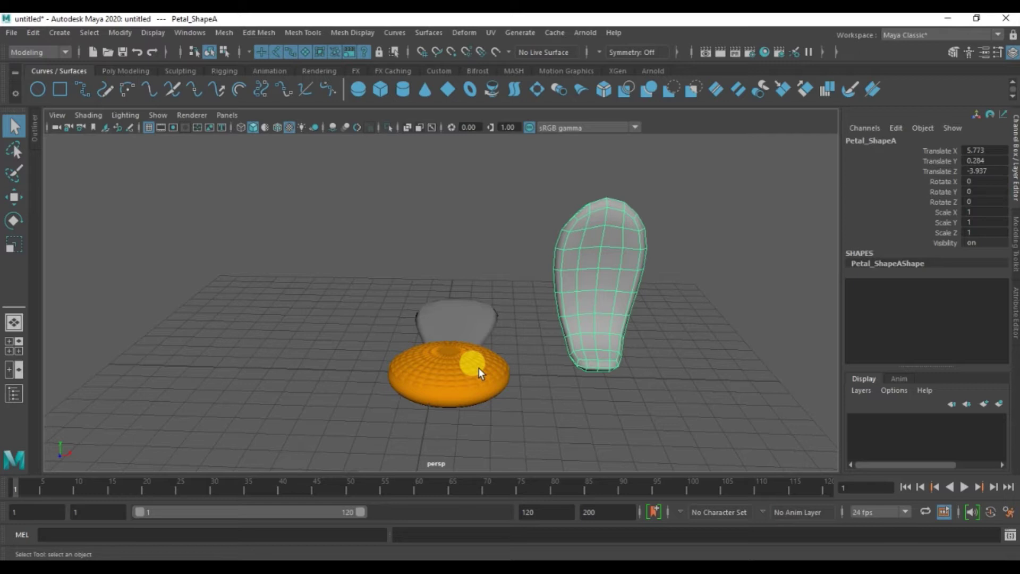
Step: Compare the flat base petal with the upright Petal_ShapeA mesh, viewing their bend from the front and side
{"action": "left_click", "coordinate": [450, 321]}
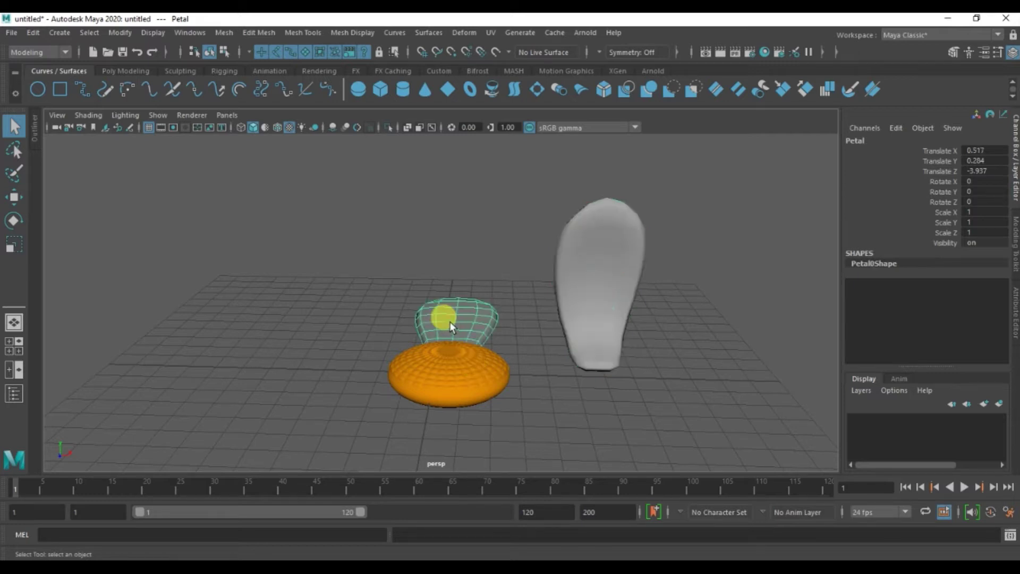
{"action": "left_click", "coordinate": [593, 278]}
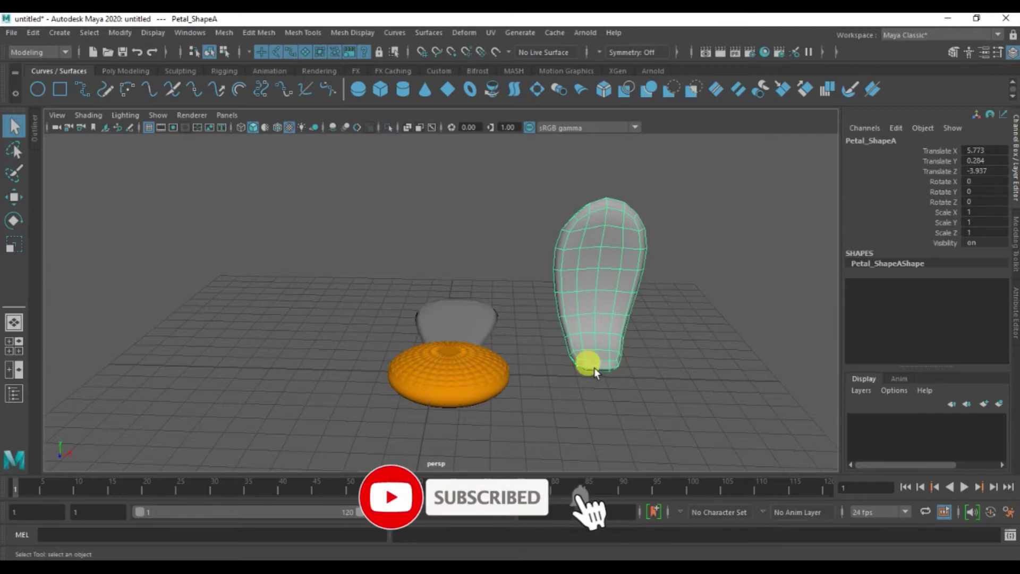
{"action": "right_click_drag", "start_coordinate": [595, 365], "coordinate": [651, 396], "text": "alt"}
{"action": "left_click_drag", "start_coordinate": [651, 397], "coordinate": [508, 276], "text": "alt"}
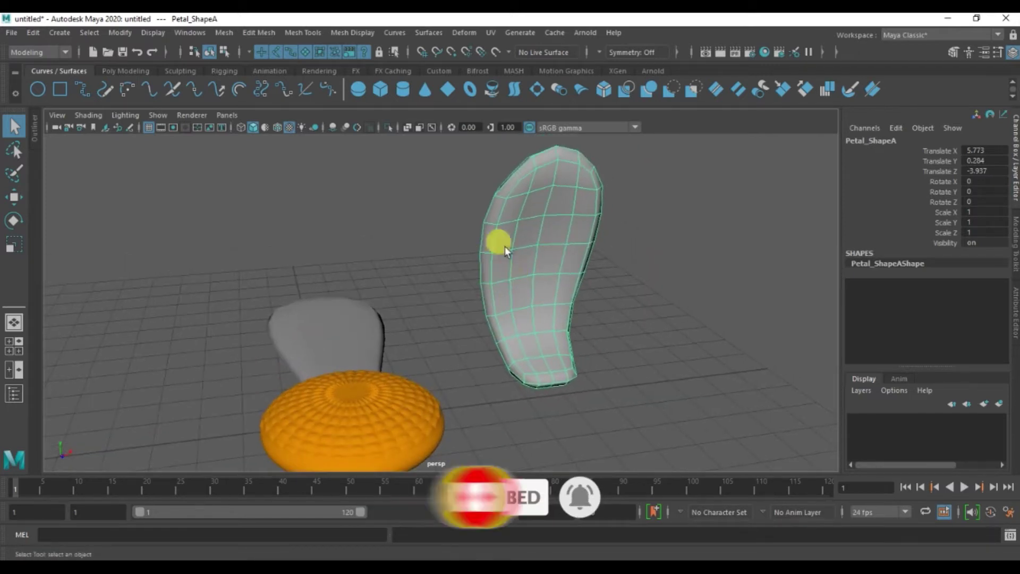
{"action": "left_click_drag", "start_coordinate": [536, 327], "coordinate": [506, 361], "text": "alt"}
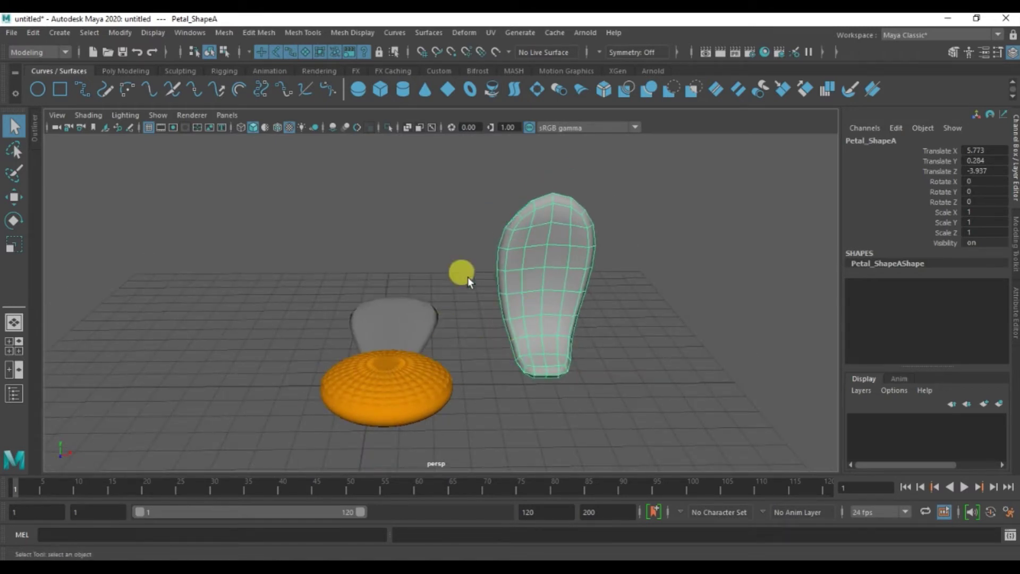
{"action": "left_click", "coordinate": [400, 336]}
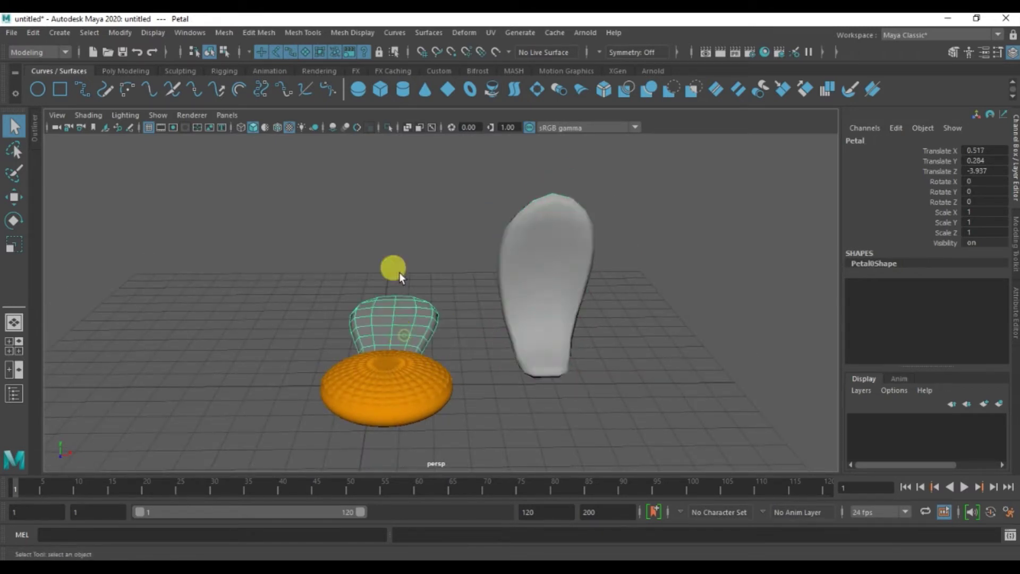
{"action": "left_click_drag", "start_coordinate": [515, 265], "coordinate": [566, 327], "text": "alt"}
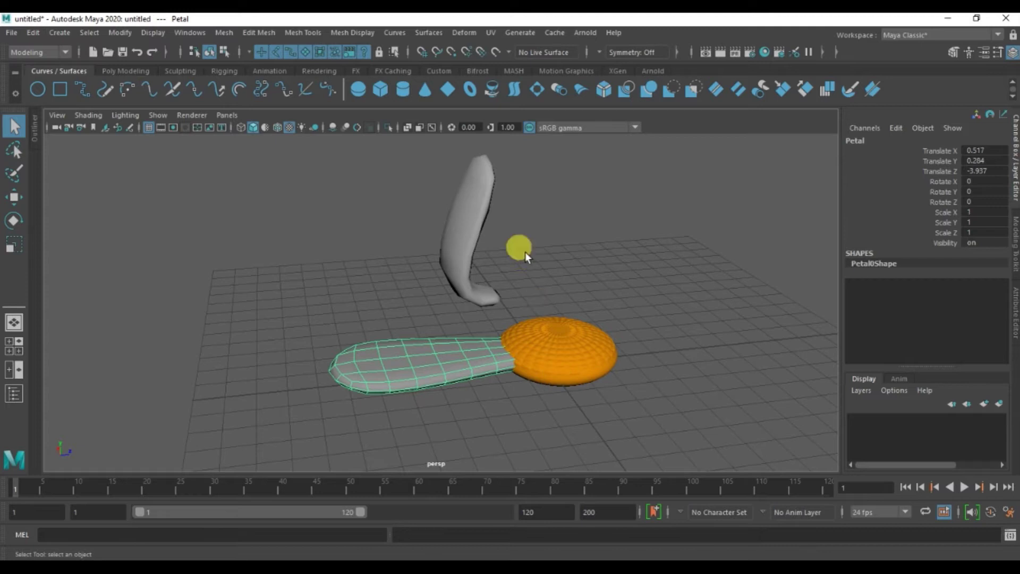
{"action": "left_click_drag", "start_coordinate": [521, 378], "coordinate": [506, 253], "text": "alt"}
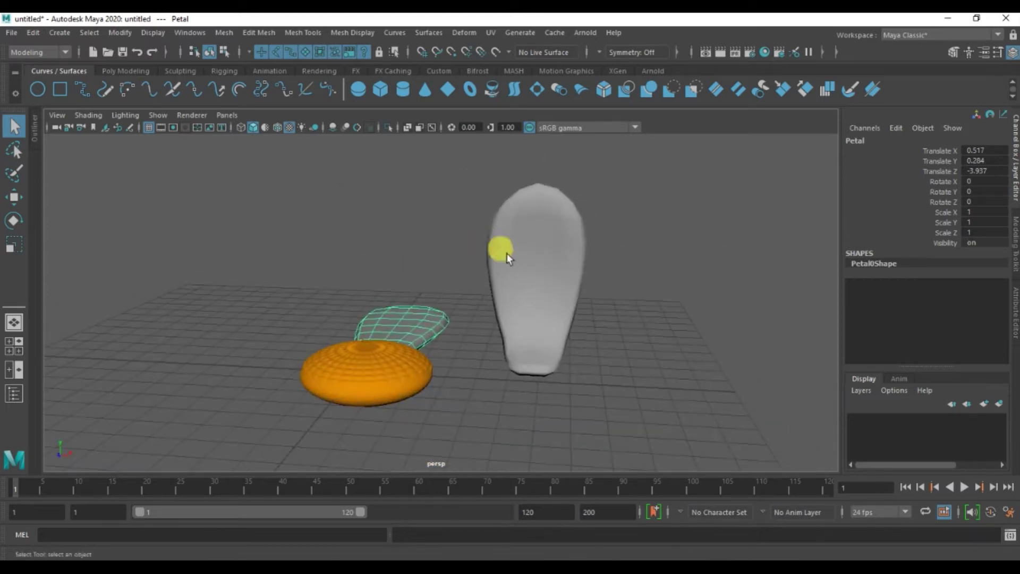
{"action": "left_click_drag", "start_coordinate": [541, 282], "coordinate": [528, 342], "text": "alt"}
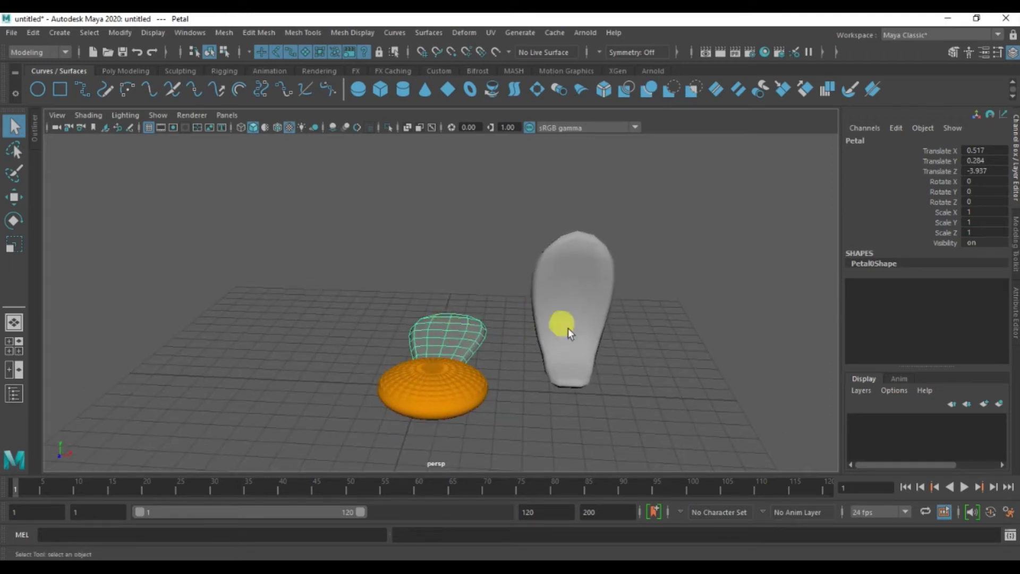
{"action": "right_click_drag", "start_coordinate": [562, 351], "coordinate": [623, 374], "text": "alt"}
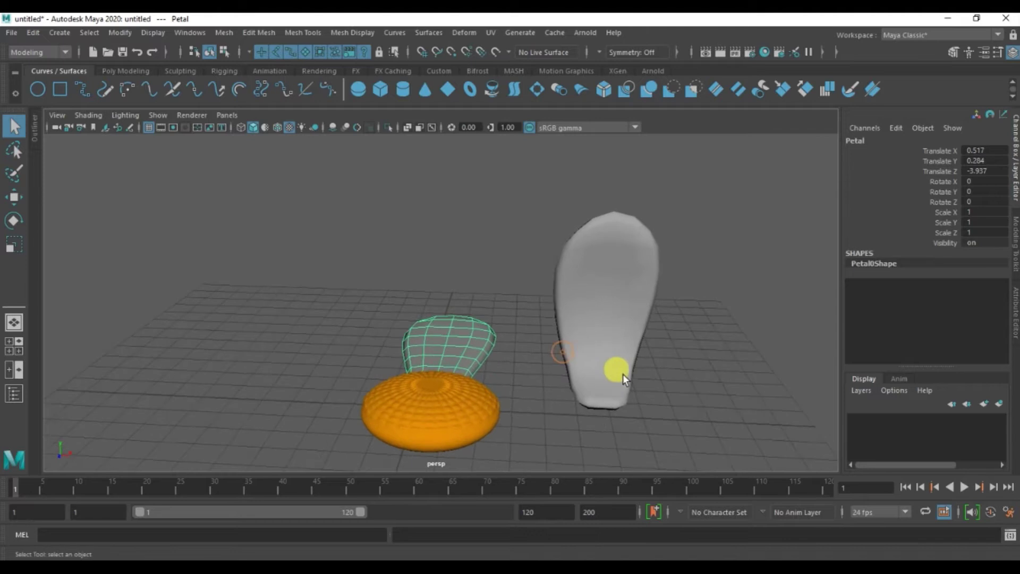
{"action": "left_click", "coordinate": [528, 323]}
Step: Using the Animation menu set, create a blend shape on the flat petal with Petal_ShapeA as its target
{"action": "key", "text": "F4"}
{"action": "left_click_drag", "start_coordinate": [533, 334], "coordinate": [547, 314], "text": "alt"}
{"action": "left_click", "coordinate": [568, 311]}
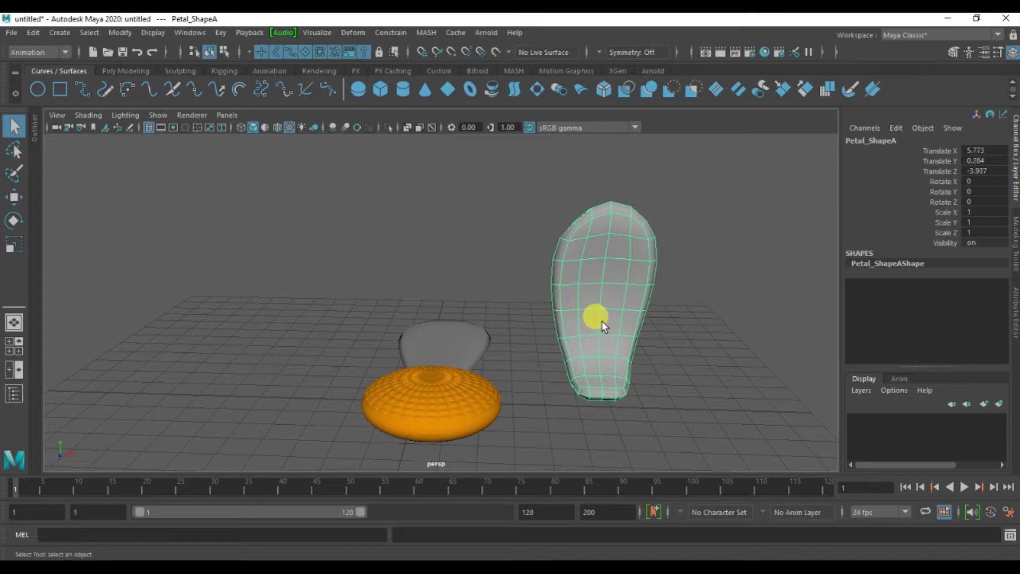
{"action": "left_click", "coordinate": [457, 339]}
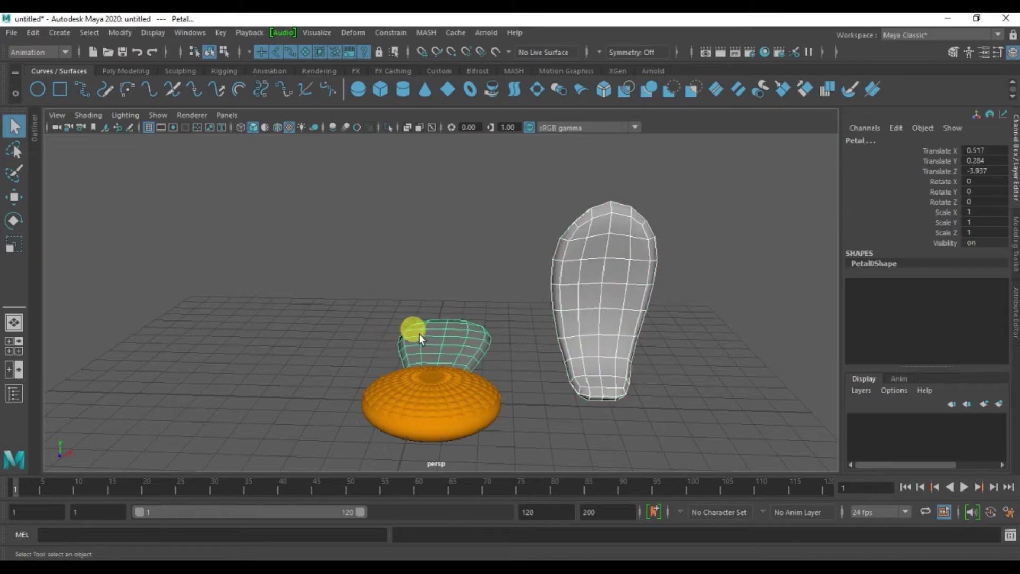
{"action": "left_click_drag", "start_coordinate": [450, 337], "coordinate": [435, 289], "text": "alt"}
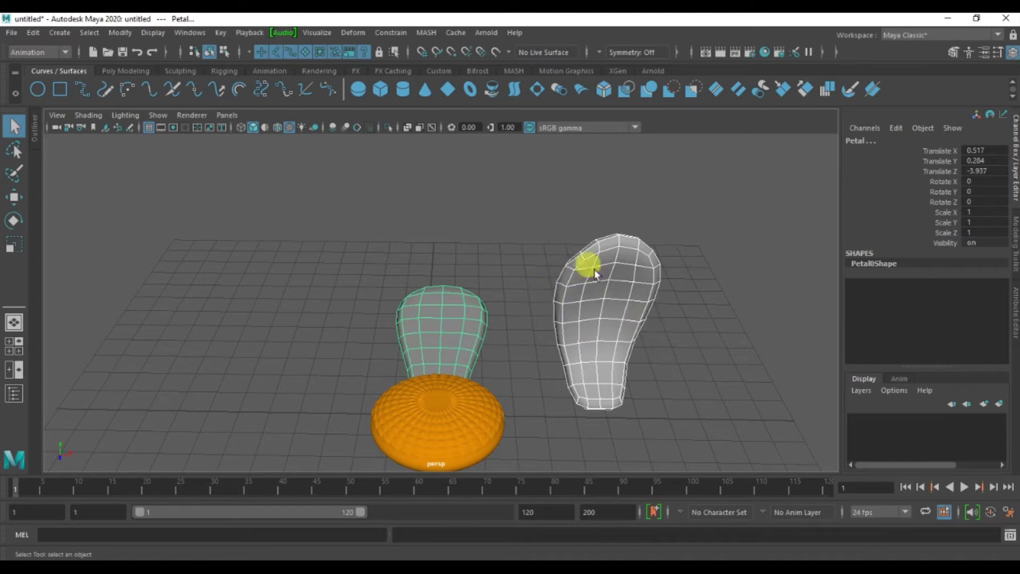
{"action": "left_click_drag", "start_coordinate": [578, 320], "coordinate": [463, 272], "text": "alt"}
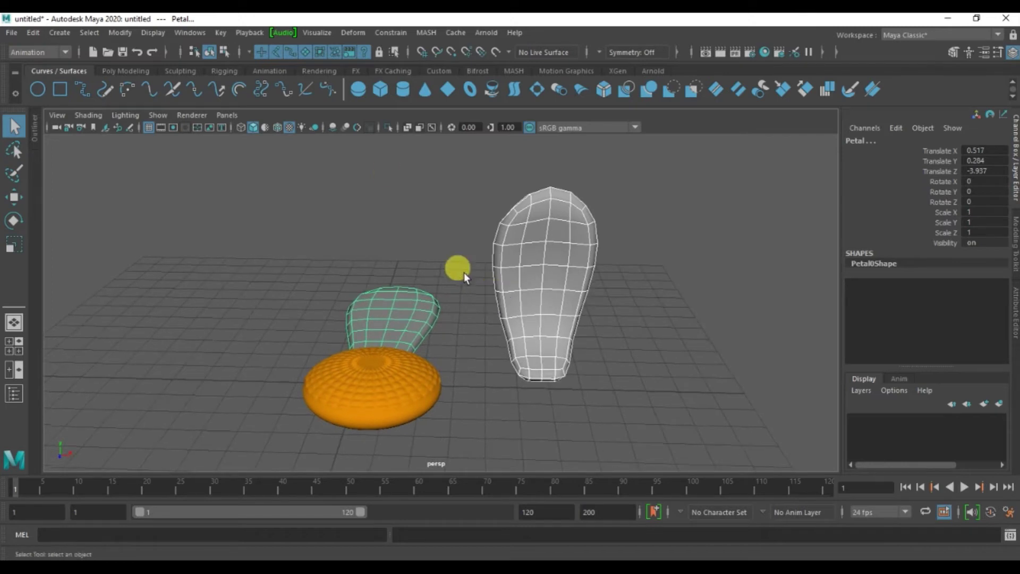
{"action": "left_click", "coordinate": [56, 55]}
{"action": "left_click", "coordinate": [39, 93]}
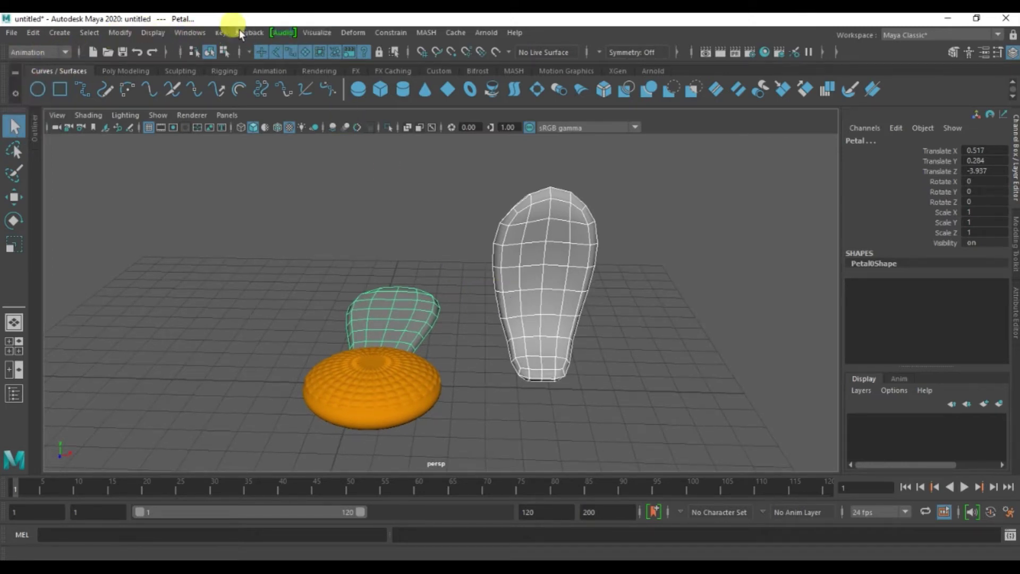
{"action": "left_click", "coordinate": [355, 33]}
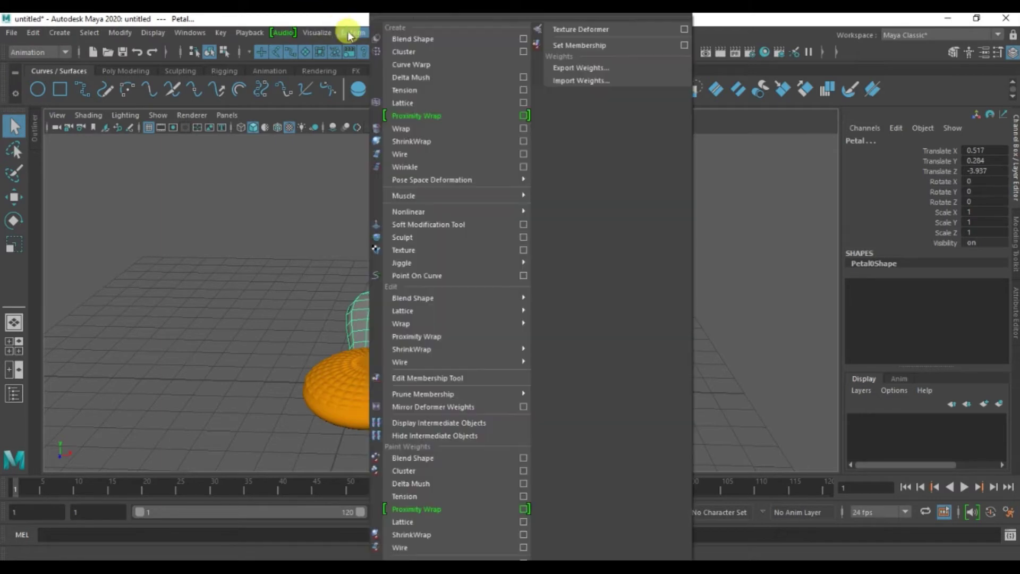
{"action": "left_click", "coordinate": [416, 39]}
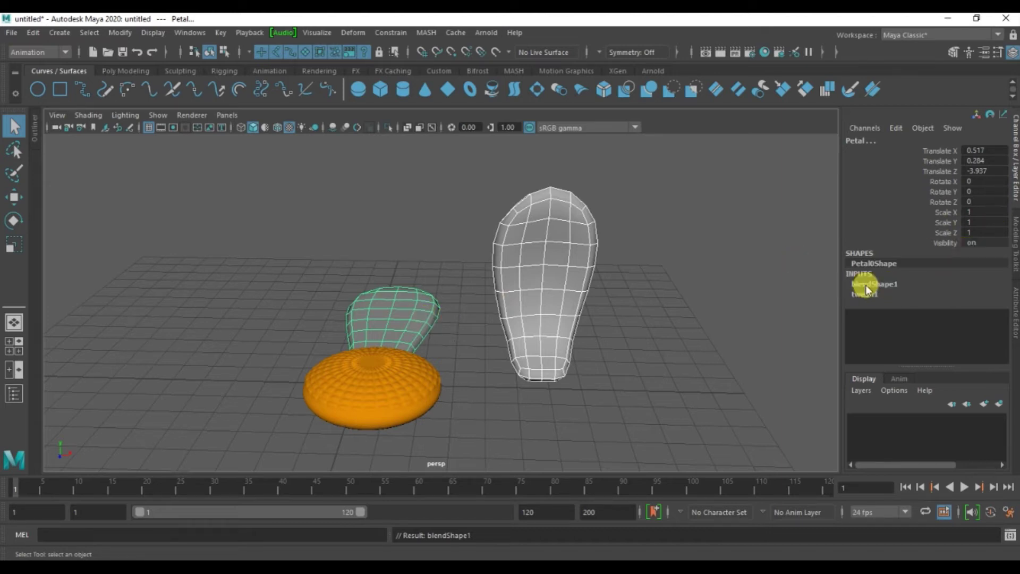
Step: Open the attributes of blendShape1 and set its Petal_ShapeA weight to 1.000
{"action": "left_click", "coordinate": [884, 286]}
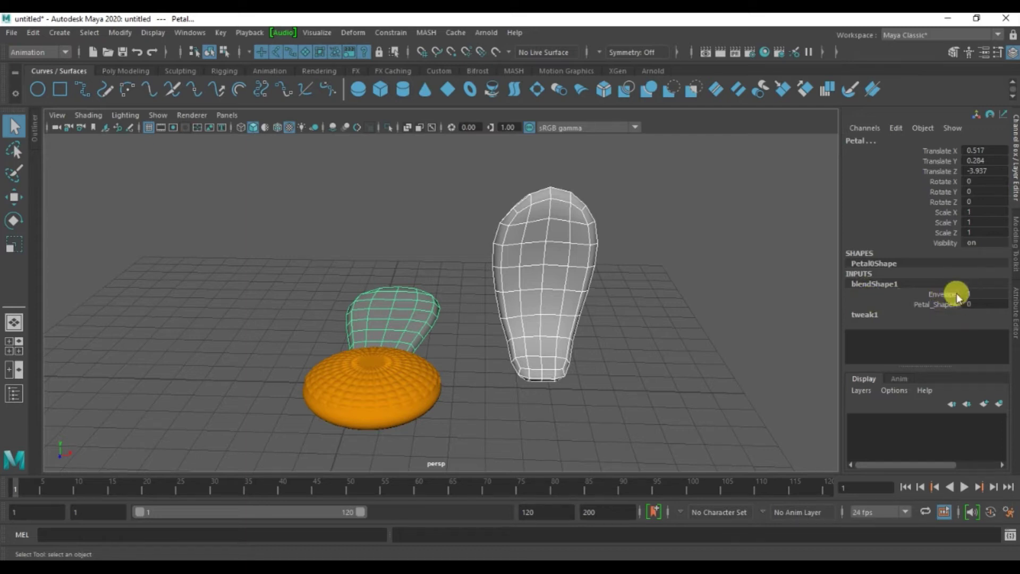
{"action": "left_click", "coordinate": [1015, 311]}
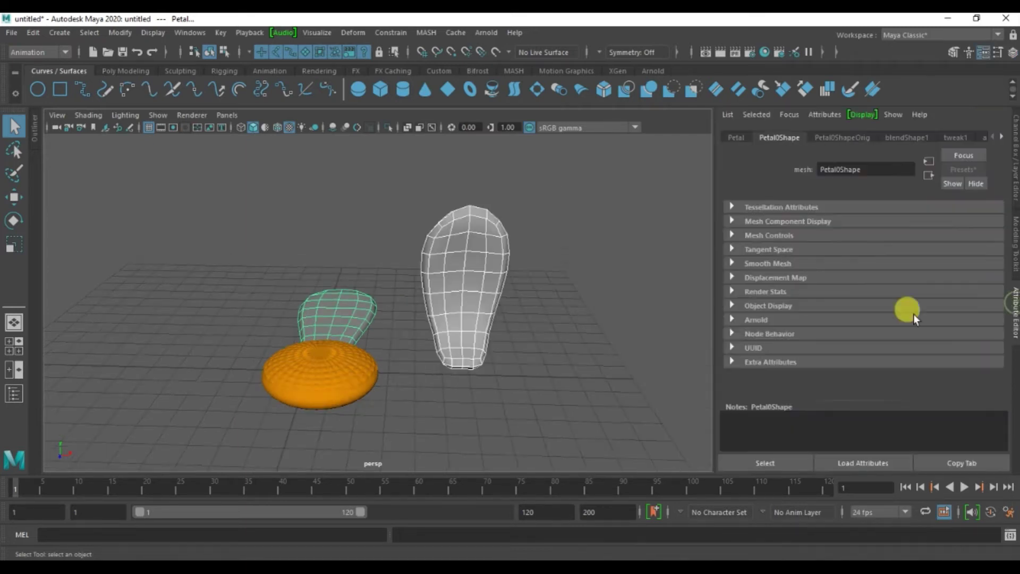
{"action": "left_click", "coordinate": [908, 137]}
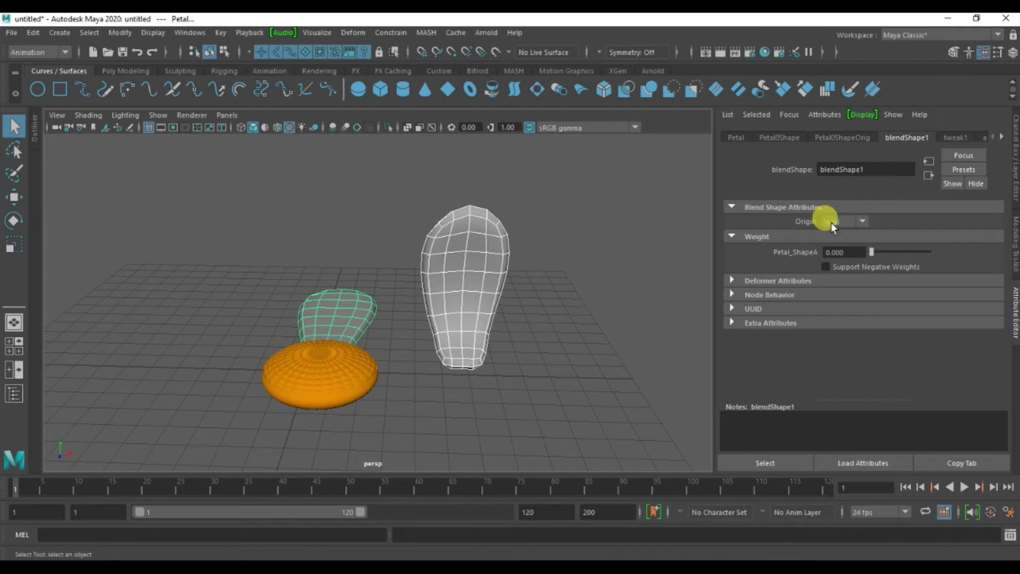
{"action": "left_click_drag", "start_coordinate": [869, 250], "coordinate": [927, 258]}
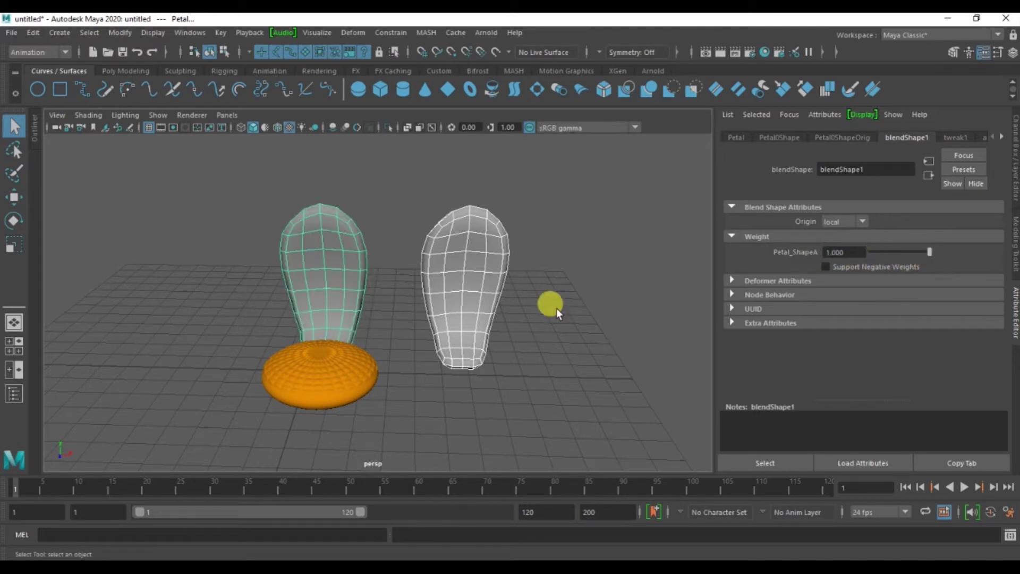
Step: Test the petal's bend from the side by varying the Petal_ShapeA weight between 0.000 and 1.000, ending at 0.899
{"action": "left_click_drag", "start_coordinate": [522, 366], "coordinate": [515, 368], "text": "alt"}
{"action": "left_click_drag", "start_coordinate": [430, 367], "coordinate": [415, 340], "text": "alt"}
{"action": "left_click_drag", "start_coordinate": [927, 254], "coordinate": [859, 260]}
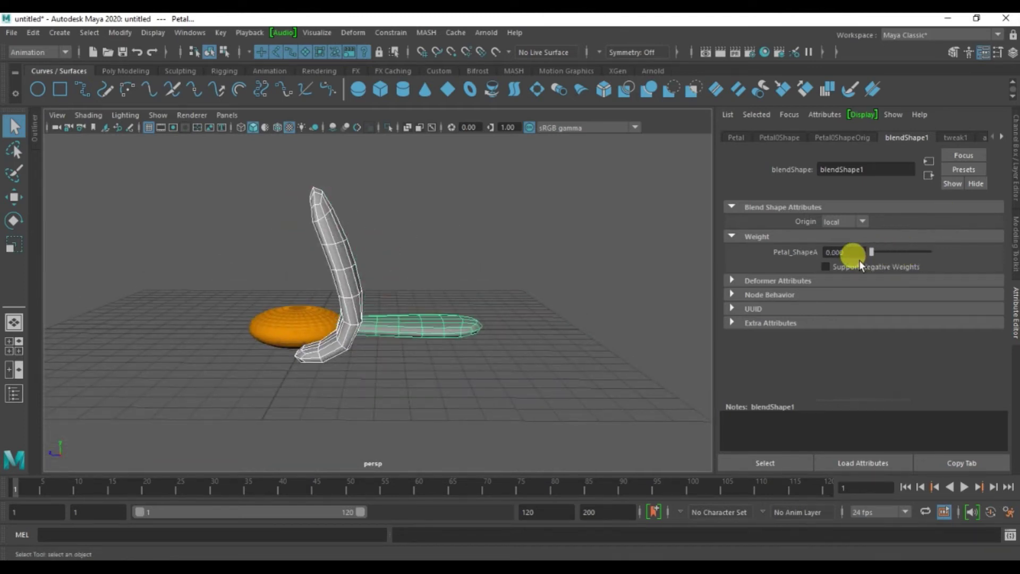
{"action": "right_click_drag", "start_coordinate": [451, 327], "coordinate": [537, 353], "text": "alt"}
{"action": "left_click_drag", "start_coordinate": [873, 249], "coordinate": [888, 253]}
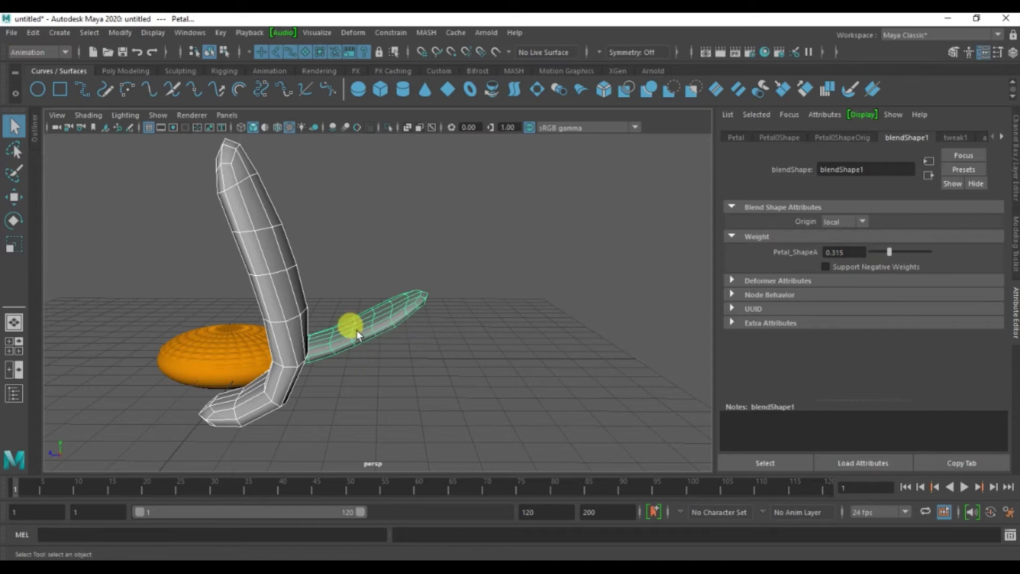
{"action": "left_click_drag", "start_coordinate": [890, 243], "coordinate": [934, 256]}
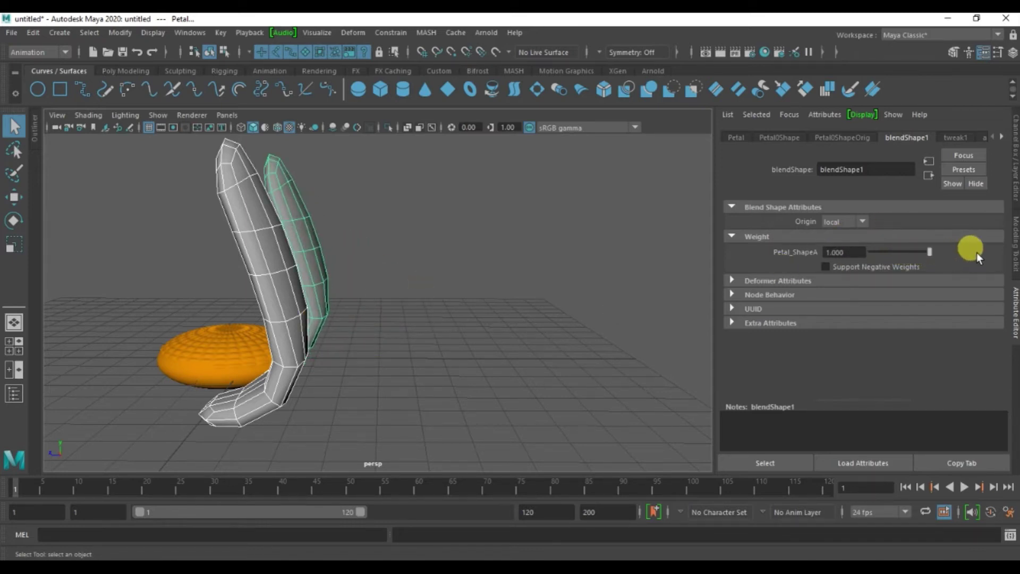
{"action": "left_click_drag", "start_coordinate": [501, 289], "coordinate": [518, 293], "text": "alt"}
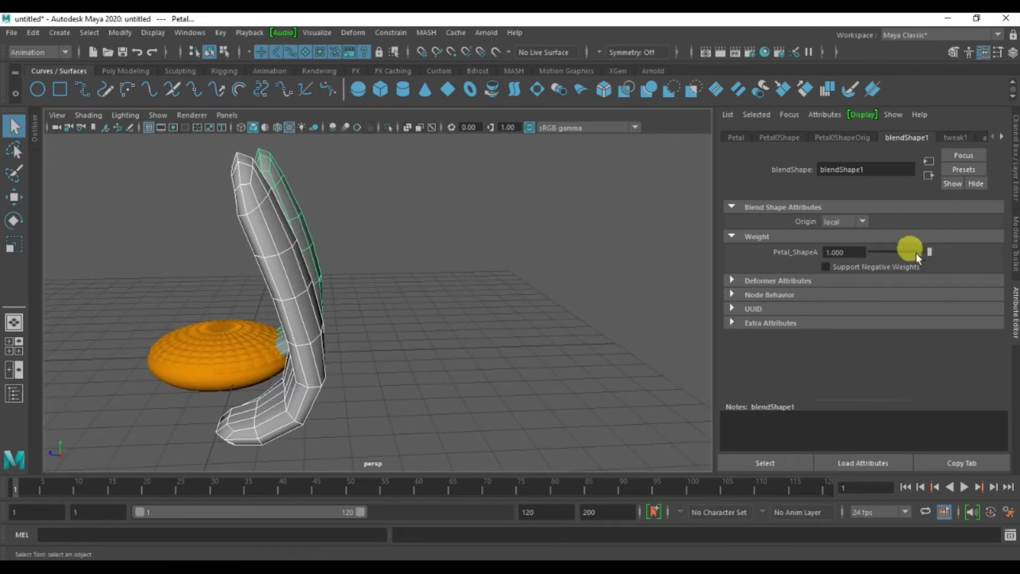
{"action": "mouse_move", "coordinate": [913, 254]}
{"action": "left_mouse_down"}
{"action": "mouse_move", "coordinate": [865, 253]}
{"action": "mouse_move", "coordinate": [903, 256]}
{"action": "left_mouse_up"}
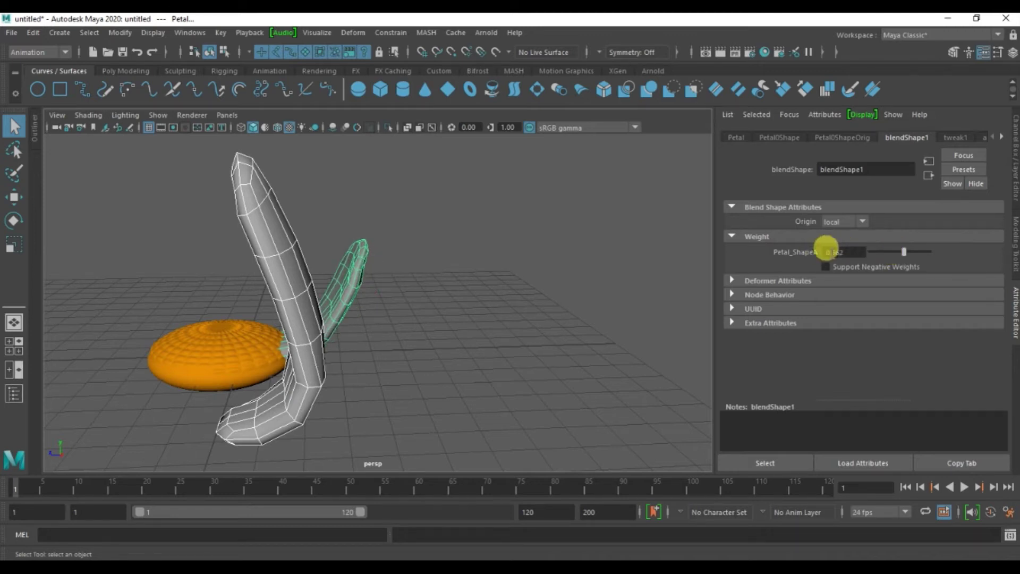
{"action": "double_click", "coordinate": [837, 246]}
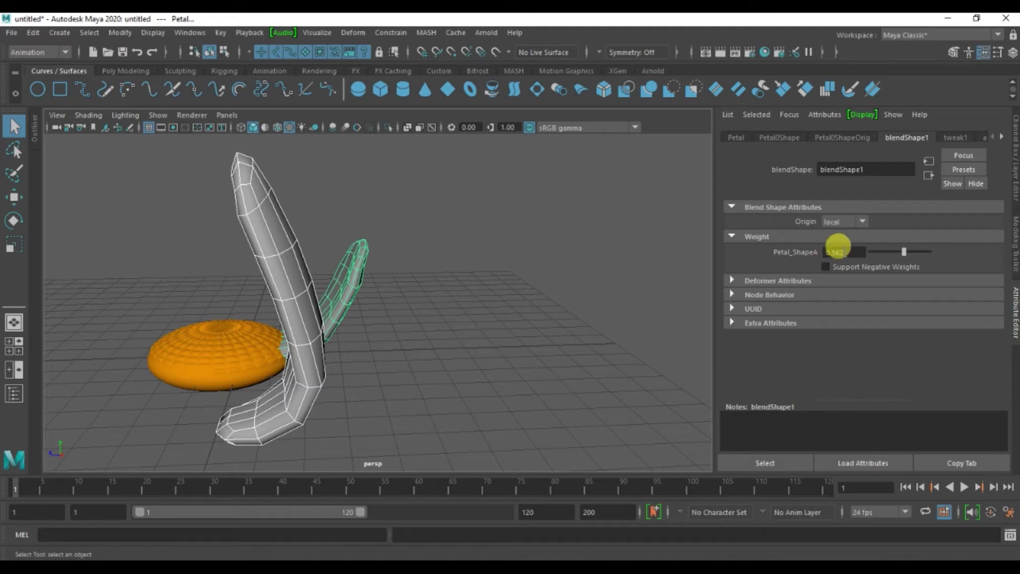
{"action": "left_click_drag", "start_coordinate": [903, 251], "coordinate": [921, 253]}
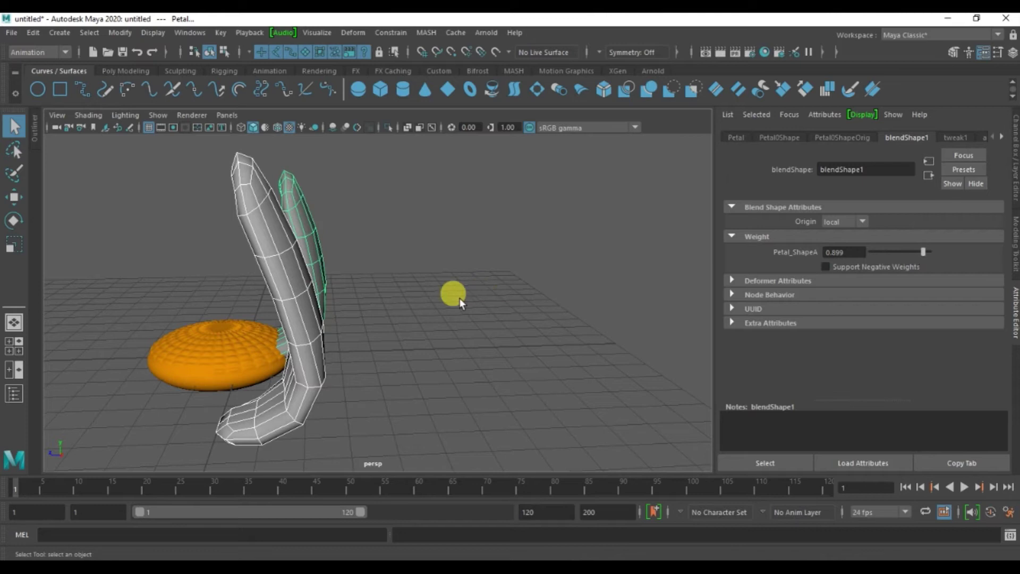
Step: Unhide the PetalShape_B mesh and view its half-bent curve beside the other petals from the front and side
{"action": "left_click", "coordinate": [32, 131]}
{"action": "left_click", "coordinate": [124, 232]}
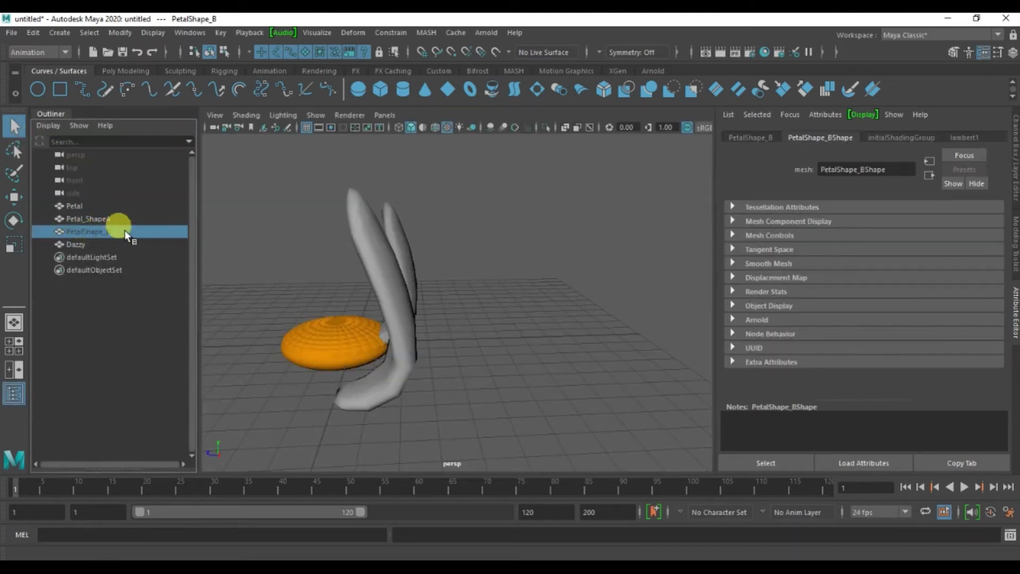
{"action": "left_click_drag", "start_coordinate": [284, 285], "coordinate": [386, 274], "text": "alt"}
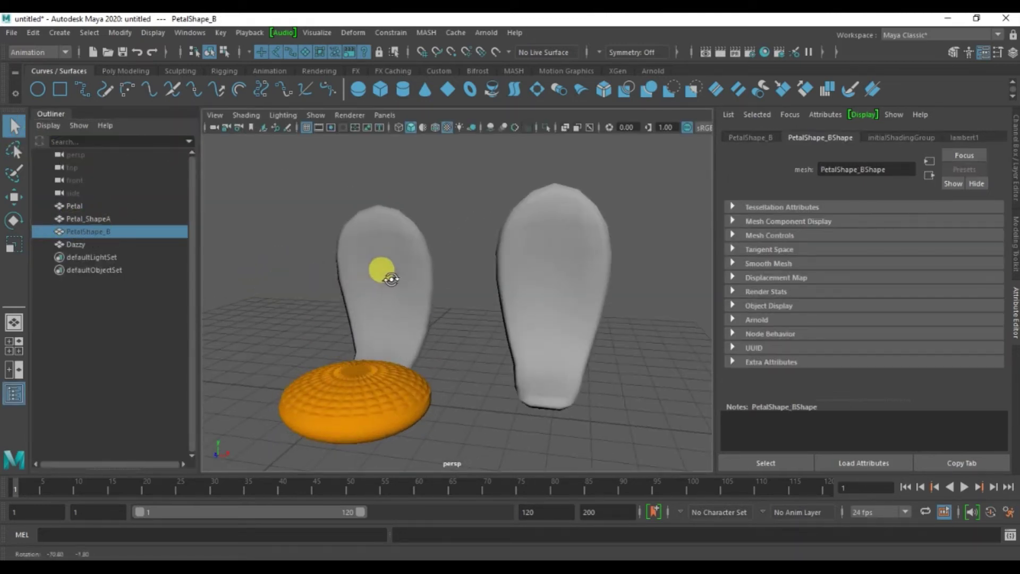
{"action": "left_click", "coordinate": [91, 234]}
{"action": "key", "text": "shift+h"}
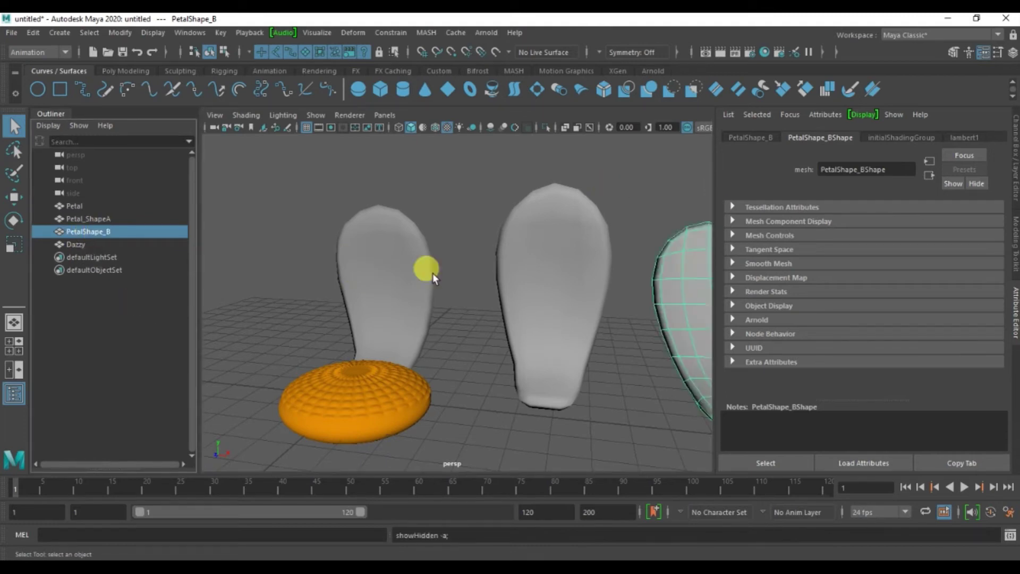
{"action": "middle_click_drag", "start_coordinate": [615, 322], "coordinate": [540, 321], "text": "alt"}
{"action": "right_click_drag", "start_coordinate": [540, 321], "coordinate": [490, 297], "text": "alt"}
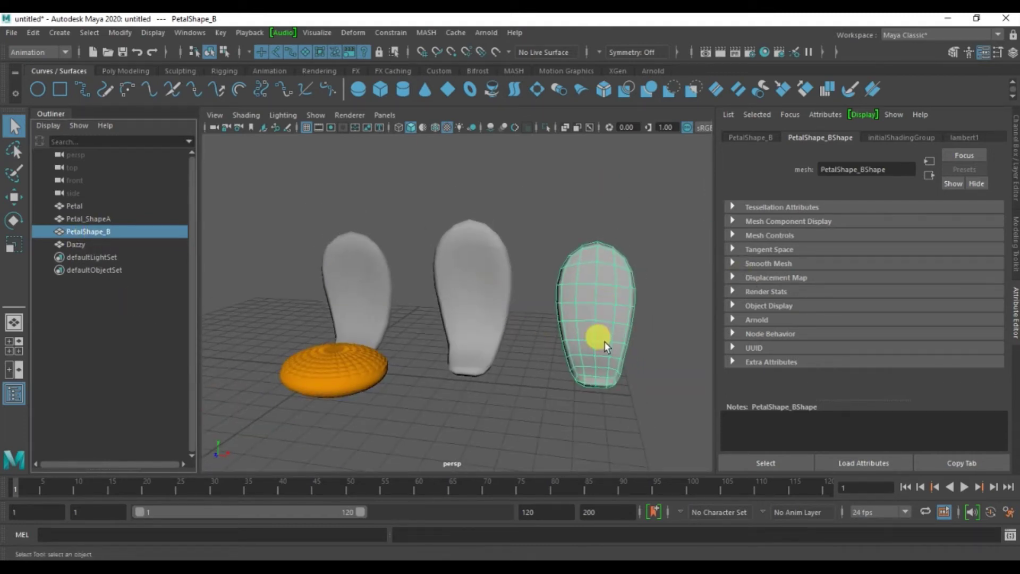
{"action": "left_click_drag", "start_coordinate": [500, 334], "coordinate": [372, 325], "text": "alt"}
{"action": "left_click", "coordinate": [485, 330]}
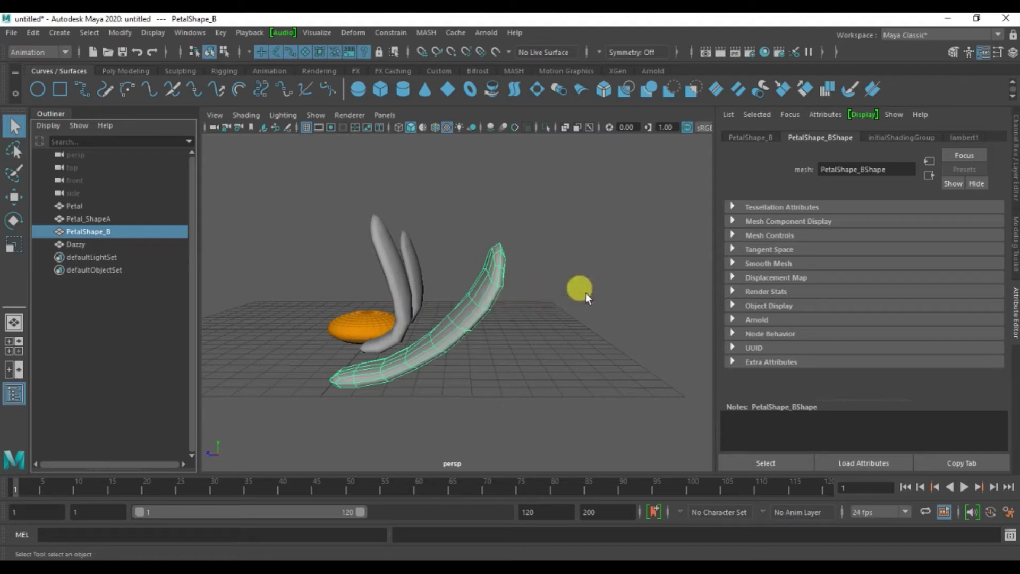
{"action": "left_click_drag", "start_coordinate": [479, 346], "coordinate": [305, 139], "text": "alt"}
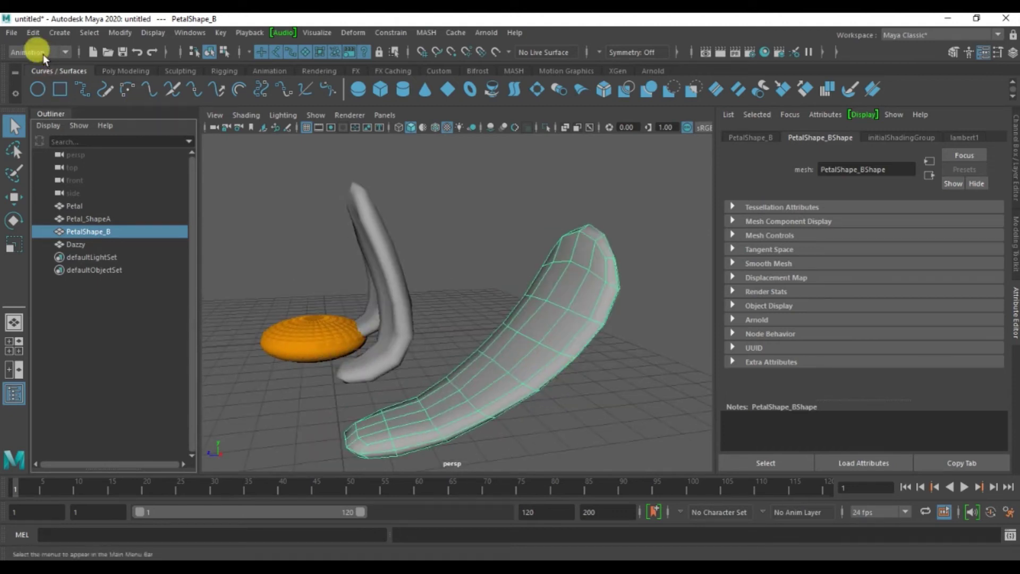
Step: Open the Shape Editor and place its window clear of the upright petals
{"action": "left_click", "coordinate": [195, 33]}
{"action": "mouse_move", "coordinate": [218, 114]}
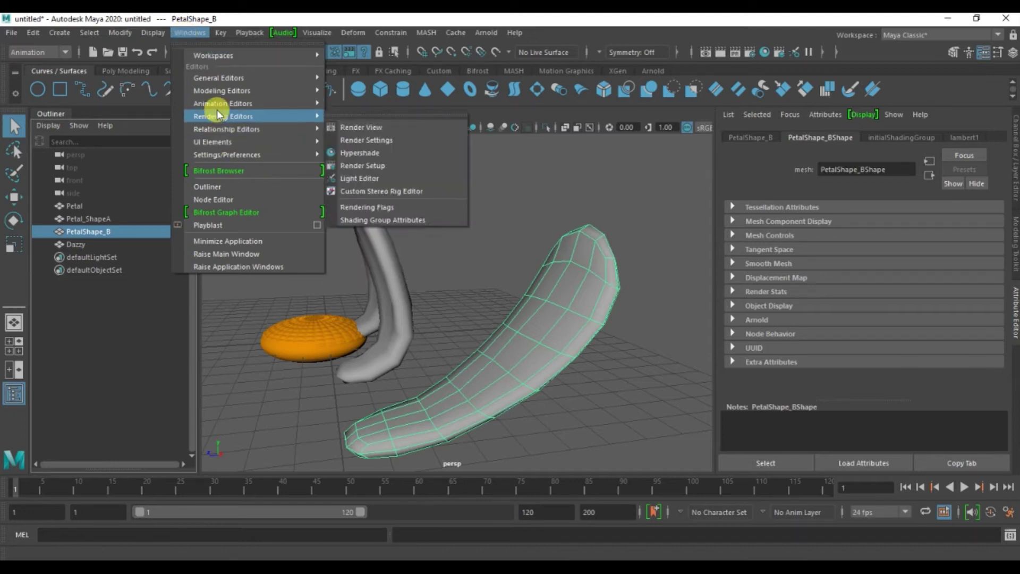
{"action": "left_click", "coordinate": [372, 197]}
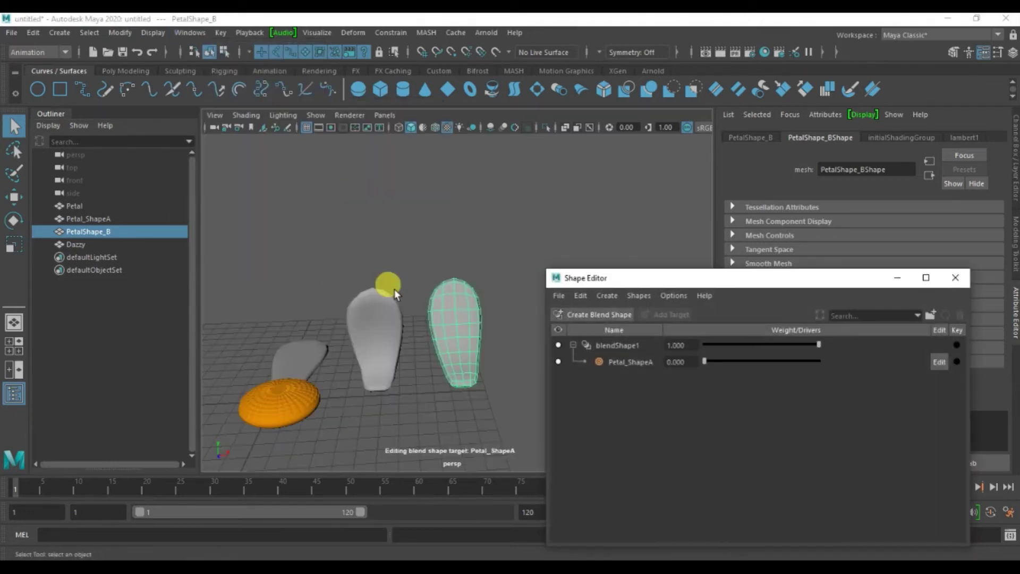
{"action": "left_click_drag", "start_coordinate": [690, 277], "coordinate": [604, 174]}
Step: Test the Petal_ShapeA target in the Shape Editor by raising its weight to 1.000
{"action": "left_click", "coordinate": [531, 258]}
{"action": "mouse_move", "coordinate": [619, 259]}
{"action": "left_mouse_down"}
{"action": "mouse_move", "coordinate": [770, 254]}
{"action": "mouse_move", "coordinate": [624, 262]}
{"action": "left_mouse_up"}
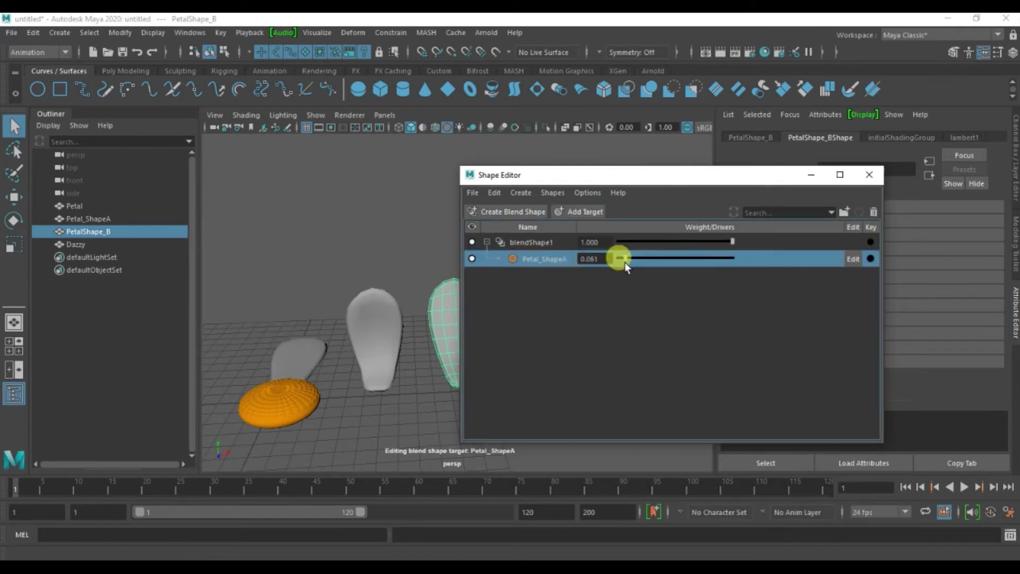
{"action": "left_click", "coordinate": [548, 287]}
{"action": "left_click", "coordinate": [540, 261]}
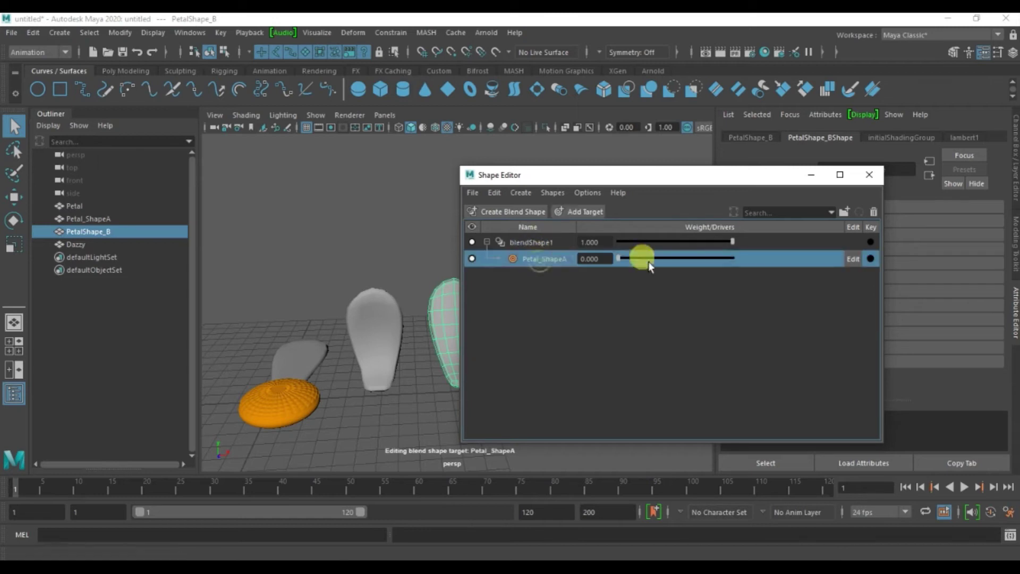
{"action": "left_click_drag", "start_coordinate": [623, 256], "coordinate": [748, 260]}
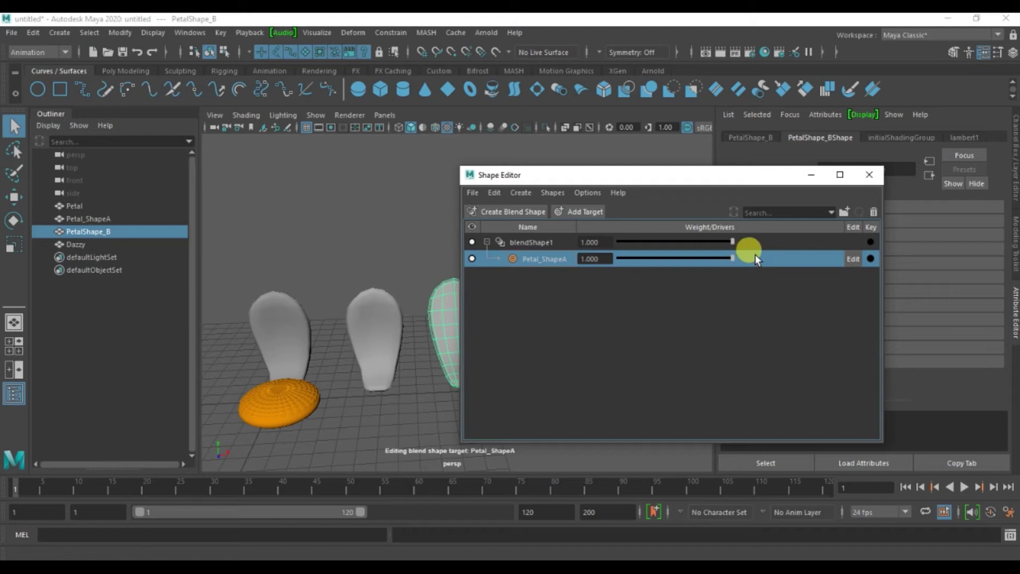
Step: Set the Petal_ShapeA weight to 0.000 and add the selected PetalShape_B mesh as its in-between target
{"action": "middle_click_drag", "start_coordinate": [399, 257], "coordinate": [342, 274], "text": "alt"}
{"action": "left_click", "coordinate": [407, 290]}
{"action": "left_click", "coordinate": [398, 329]}
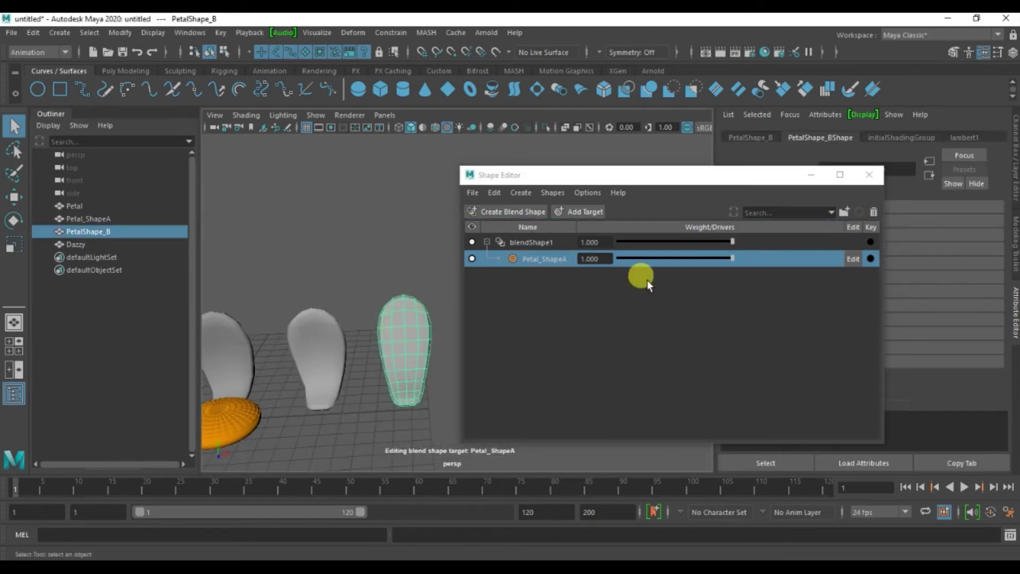
{"action": "left_click", "coordinate": [531, 258]}
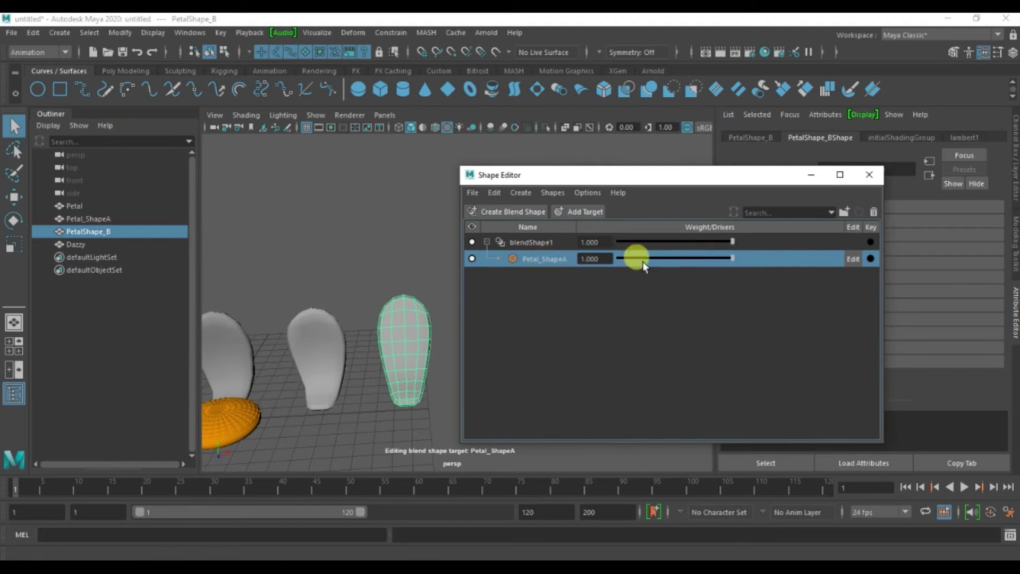
{"action": "left_click_drag", "start_coordinate": [722, 254], "coordinate": [612, 264]}
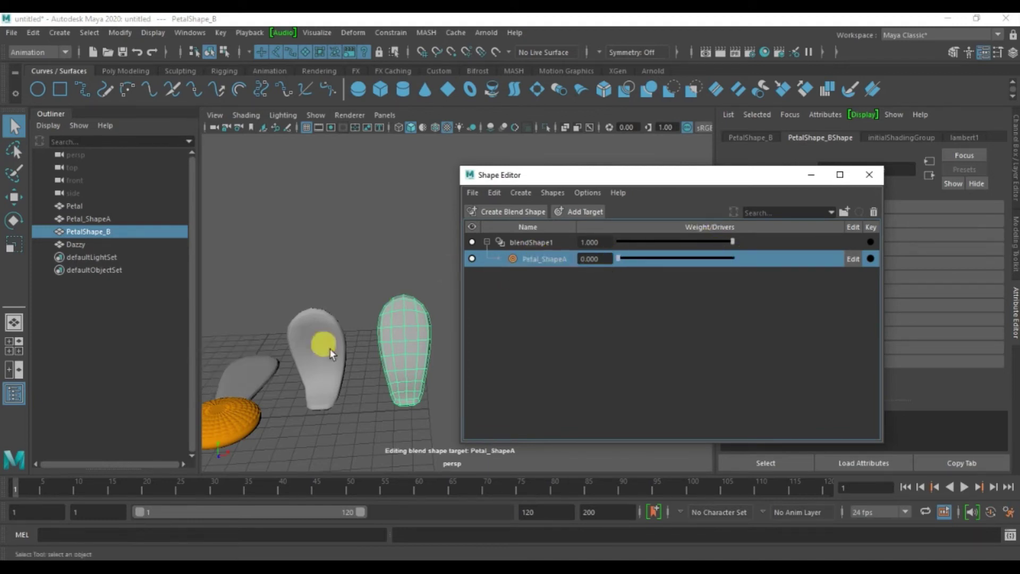
{"action": "right_click", "coordinate": [556, 257]}
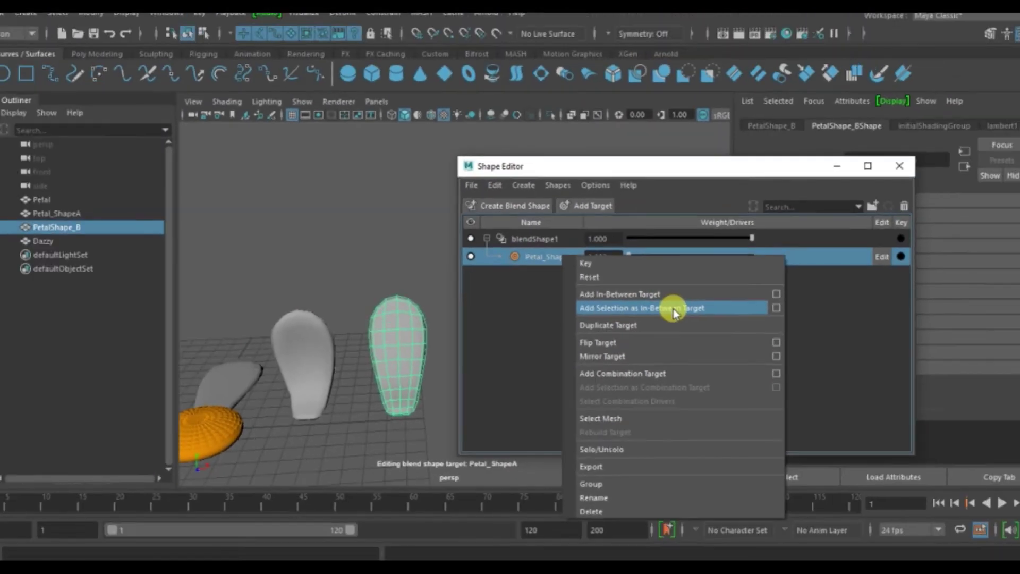
{"action": "left_click", "coordinate": [712, 319]}
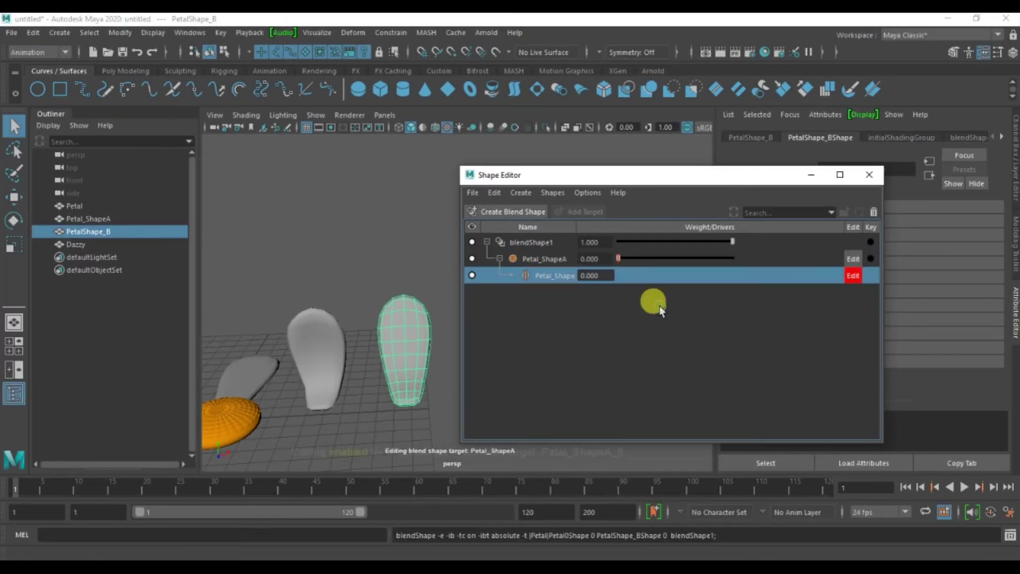
Step: Set the weight of the new in-between target under Petal_ShapeA to 0.500
{"action": "left_click_drag", "start_coordinate": [620, 258], "coordinate": [713, 261]}
{"action": "middle_click_drag", "start_coordinate": [349, 318], "coordinate": [425, 291], "text": "alt"}
{"action": "left_click_drag", "start_coordinate": [615, 268], "coordinate": [572, 258]}
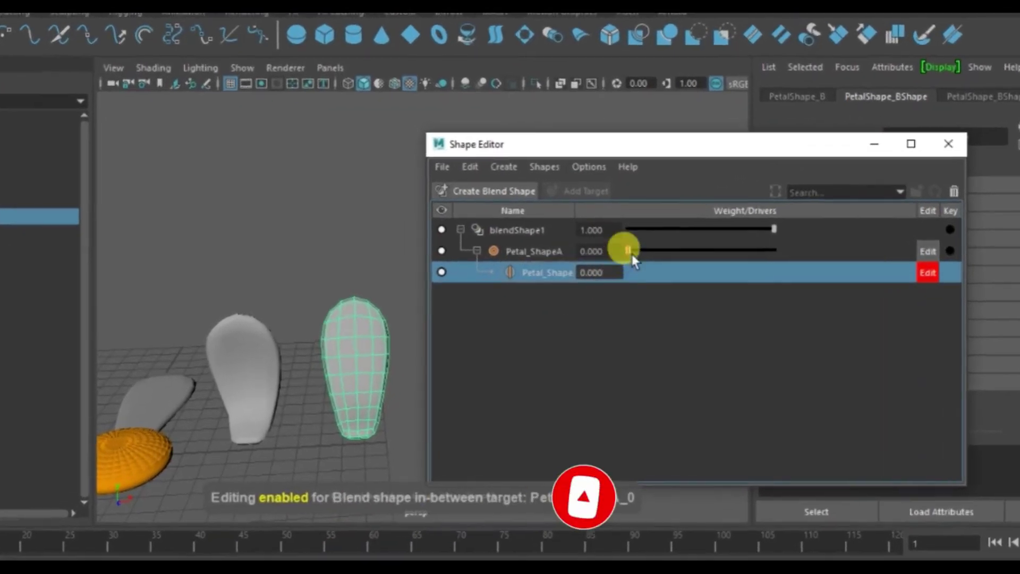
{"action": "left_click_drag", "start_coordinate": [630, 256], "coordinate": [577, 256]}
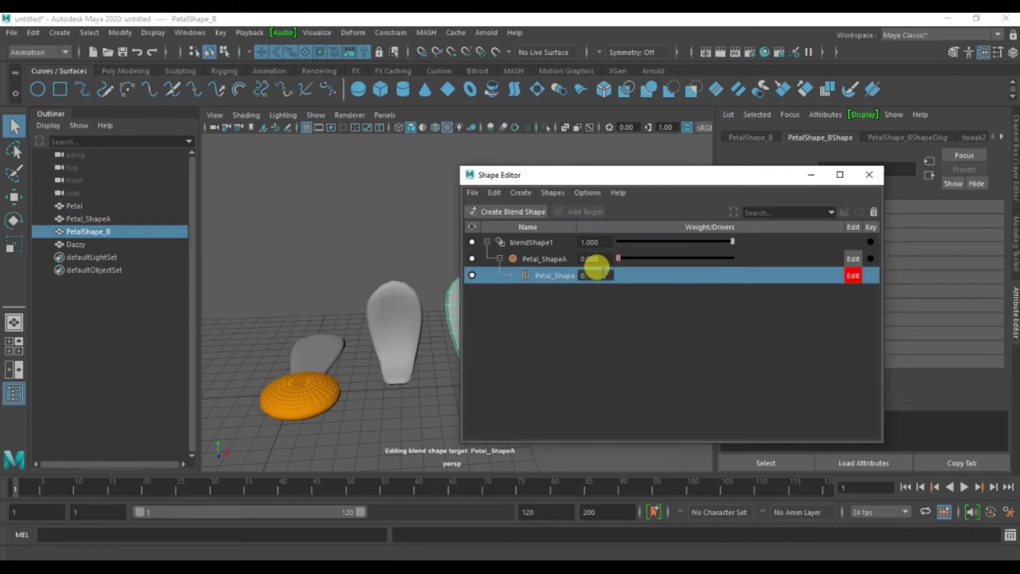
{"action": "key", "text": "Return"}
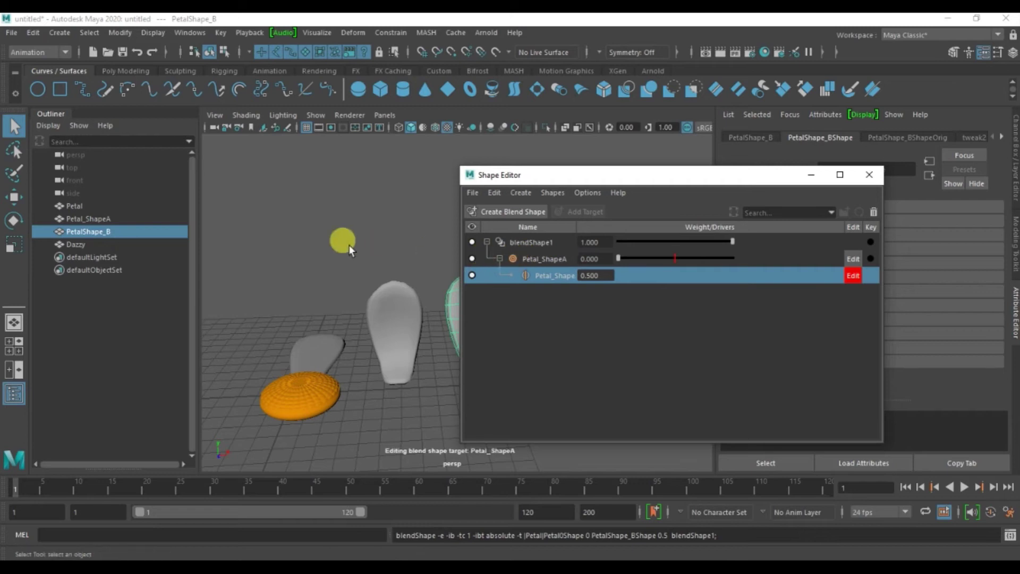
Step: Run the Petal_ShapeA weight through its in-between while viewing the petal from several sides, and leave it at 1.000
{"action": "left_click_drag", "start_coordinate": [628, 177], "coordinate": [688, 164]}
{"action": "left_click_drag", "start_coordinate": [493, 346], "coordinate": [440, 412], "text": "alt"}
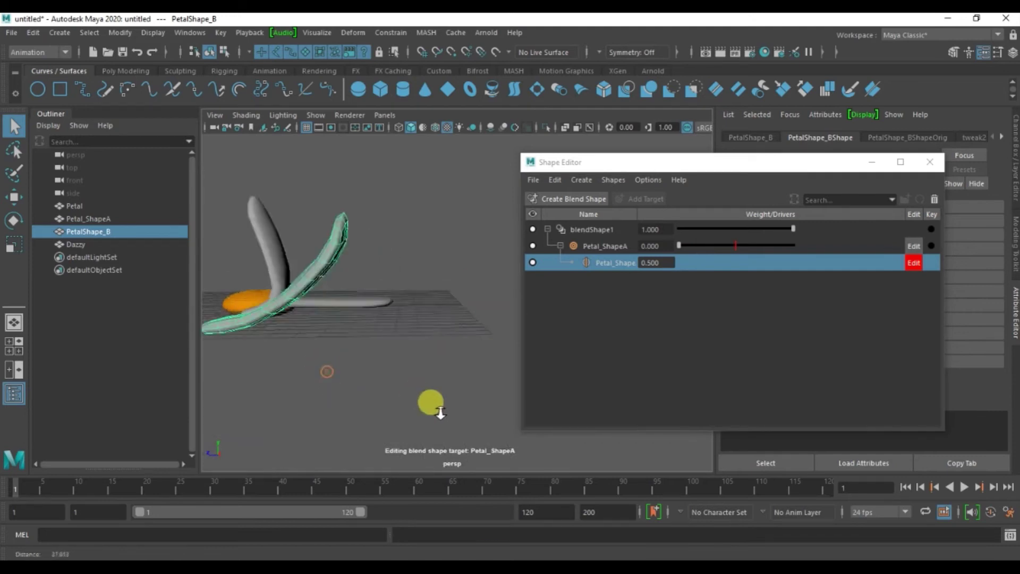
{"action": "middle_click_drag", "start_coordinate": [440, 413], "coordinate": [458, 376], "text": "alt"}
{"action": "left_click_drag", "start_coordinate": [681, 245], "coordinate": [808, 261]}
{"action": "right_click_drag", "start_coordinate": [390, 334], "coordinate": [454, 355], "text": "alt"}
{"action": "left_click_drag", "start_coordinate": [455, 354], "coordinate": [377, 337], "text": "alt"}
{"action": "left_click_drag", "start_coordinate": [758, 241], "coordinate": [753, 273]}
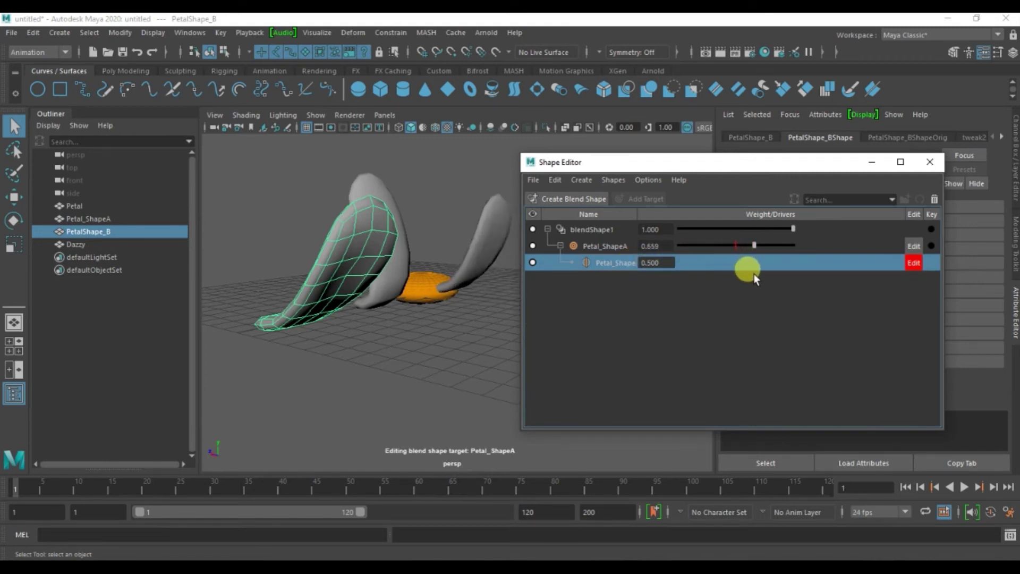
{"action": "left_click_drag", "start_coordinate": [378, 328], "coordinate": [462, 332], "text": "alt"}
{"action": "left_click_drag", "start_coordinate": [346, 298], "coordinate": [386, 356], "text": "alt"}
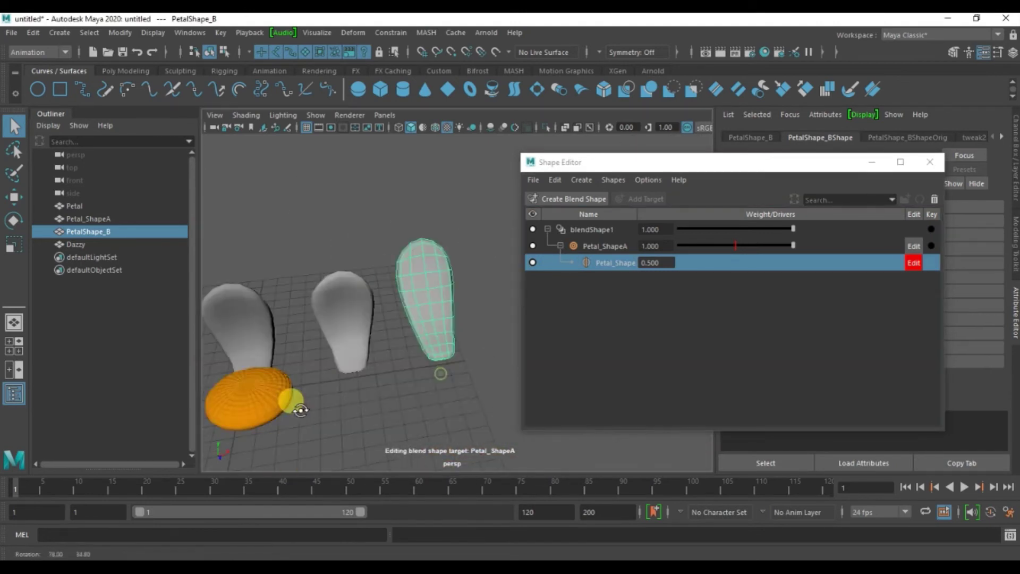
{"action": "left_click_drag", "start_coordinate": [291, 400], "coordinate": [398, 335], "text": "alt"}
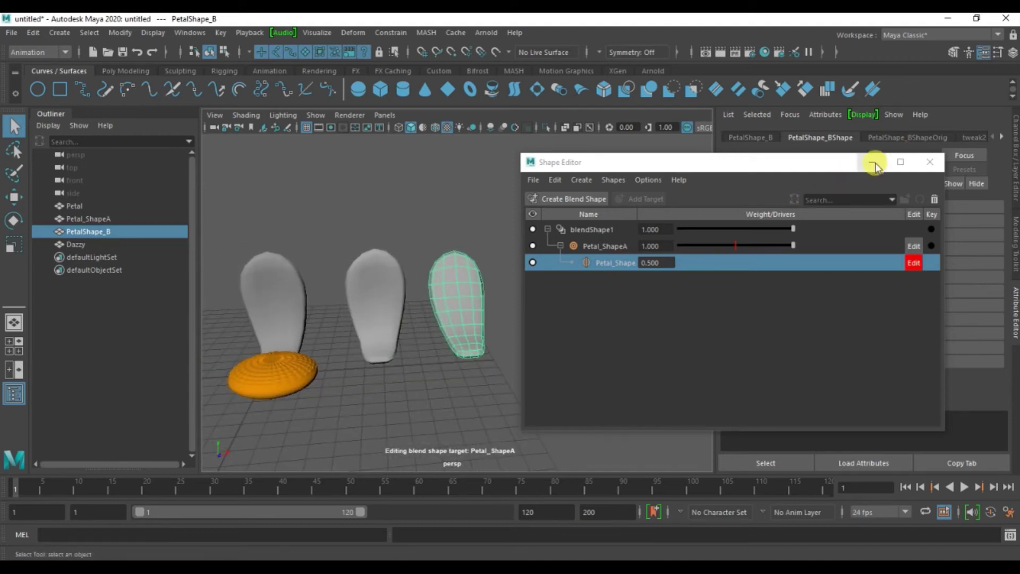
Step: Close the Shape Editor and hide the Petal_ShapeA and PetalShape_B meshes
{"action": "left_click", "coordinate": [929, 162]}
{"action": "left_click_drag", "start_coordinate": [523, 289], "coordinate": [383, 324]}
{"action": "key", "text": "ctrl+h"}
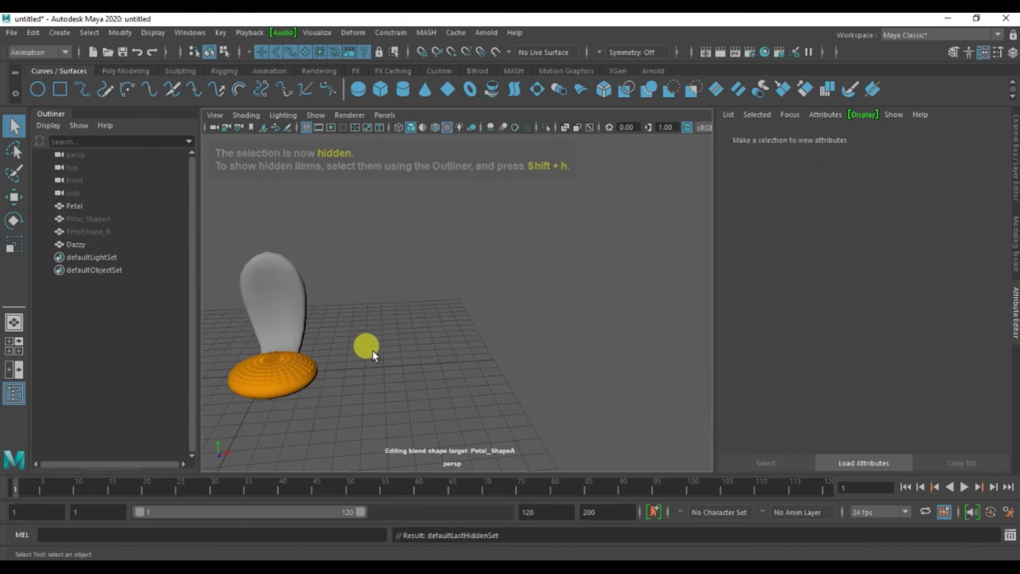
Step: Select the upright Petal mesh, frame the flower from the front and hide the Outliner
{"action": "left_click", "coordinate": [291, 299]}
{"action": "middle_click_drag", "start_coordinate": [360, 282], "coordinate": [488, 306], "text": "alt"}
{"action": "right_click_drag", "start_coordinate": [488, 305], "coordinate": [539, 341], "text": "alt"}
{"action": "left_click_drag", "start_coordinate": [538, 340], "coordinate": [526, 323], "text": "alt"}
{"action": "middle_click_drag", "start_coordinate": [560, 303], "coordinate": [521, 310], "text": "alt"}
{"action": "left_click_drag", "start_coordinate": [521, 310], "coordinate": [545, 318], "text": "alt"}
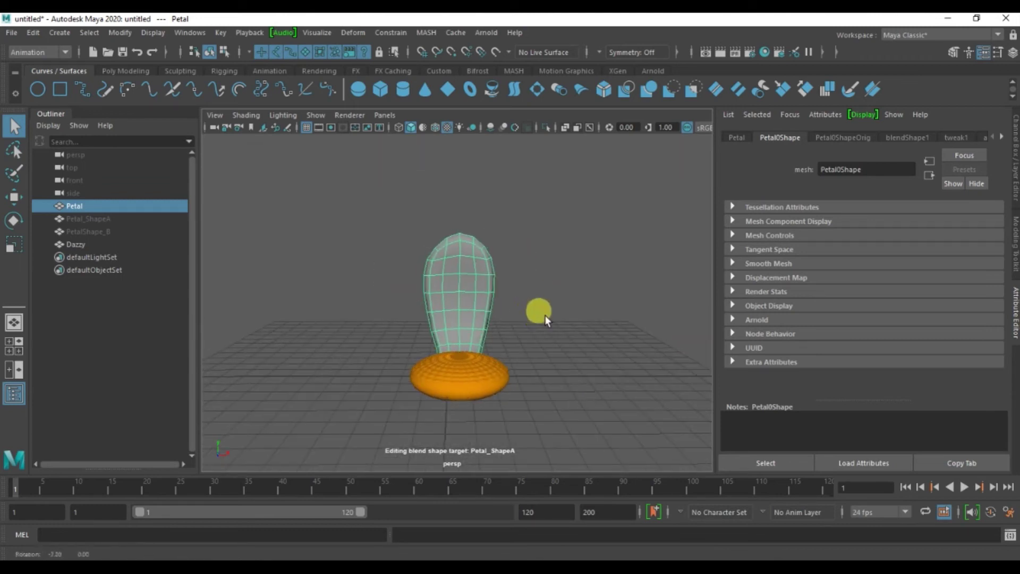
{"action": "middle_click_drag", "start_coordinate": [494, 323], "coordinate": [501, 309], "text": "alt"}
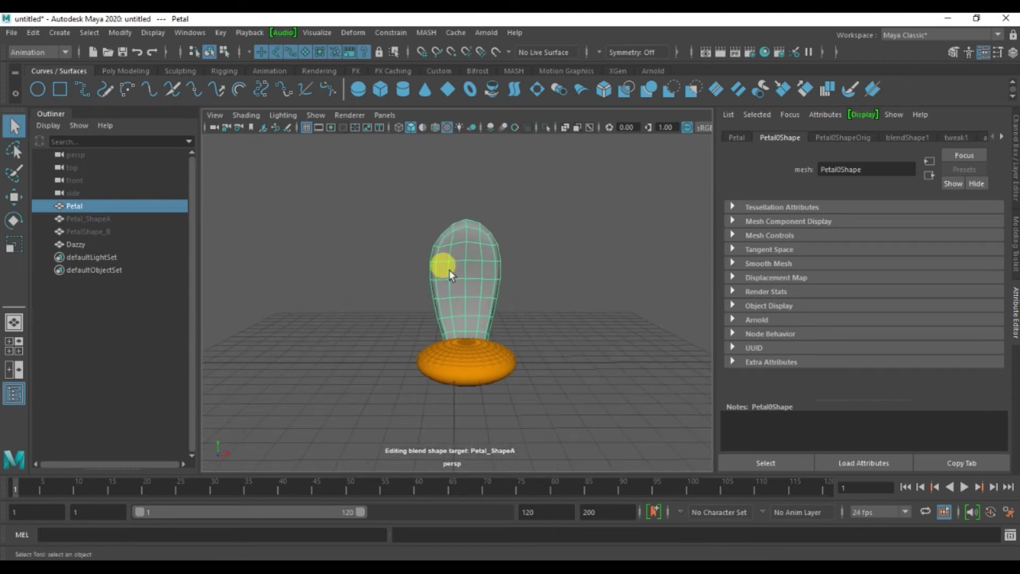
{"action": "left_click", "coordinate": [48, 109]}
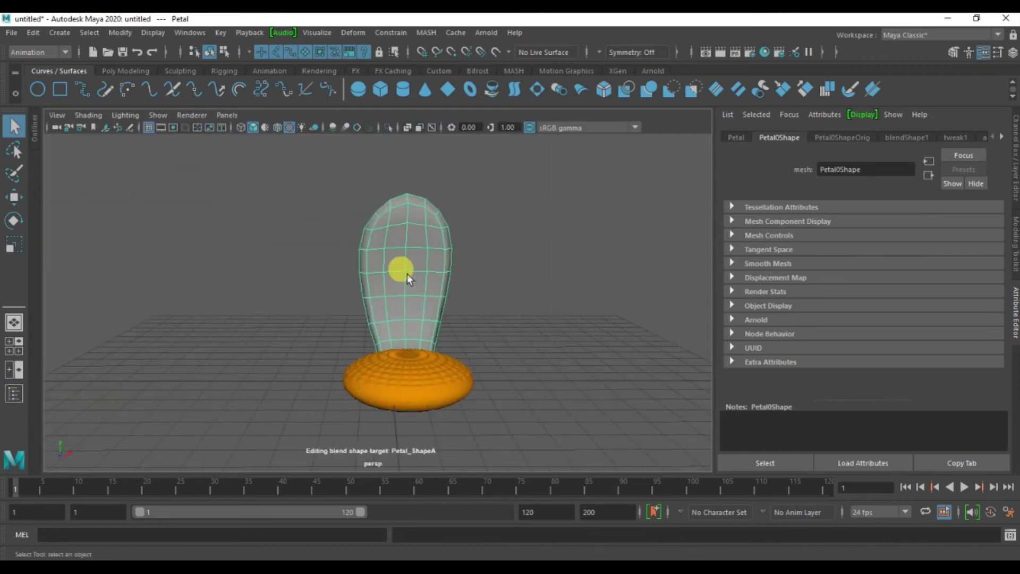
Step: Set Duplicate Special to make 11 copies of the petal with a Y rotation of 30
{"action": "left_click", "coordinate": [31, 35]}
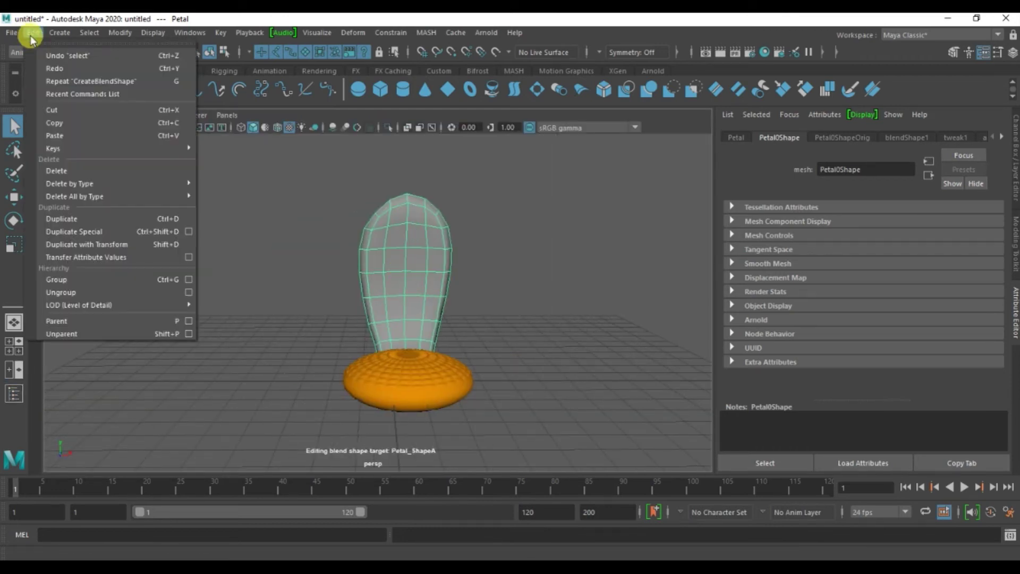
{"action": "left_click", "coordinate": [189, 231]}
{"action": "left_click_drag", "start_coordinate": [206, 67], "coordinate": [745, 113]}
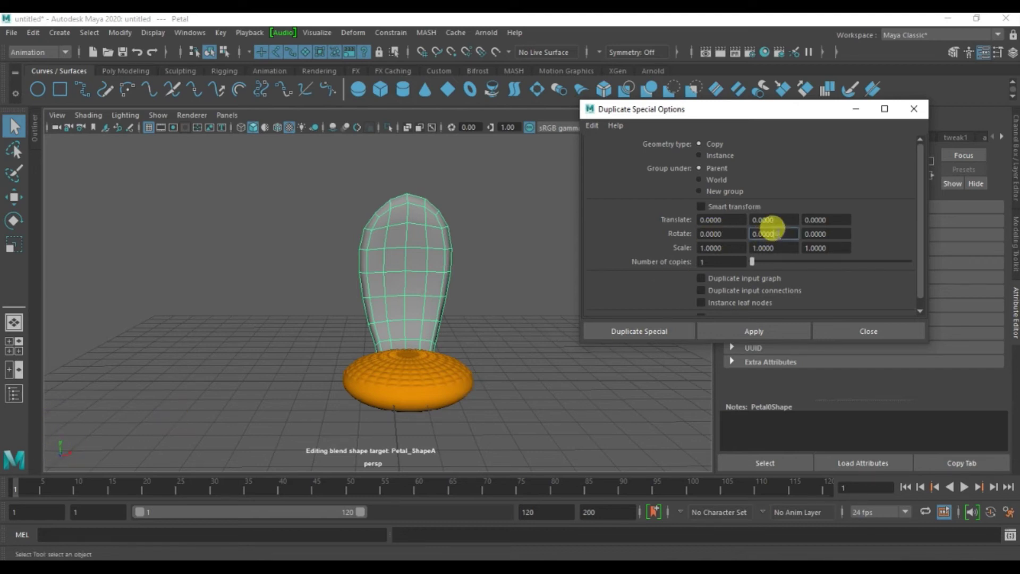
{"action": "left_click_drag", "start_coordinate": [772, 232], "coordinate": [738, 229]}
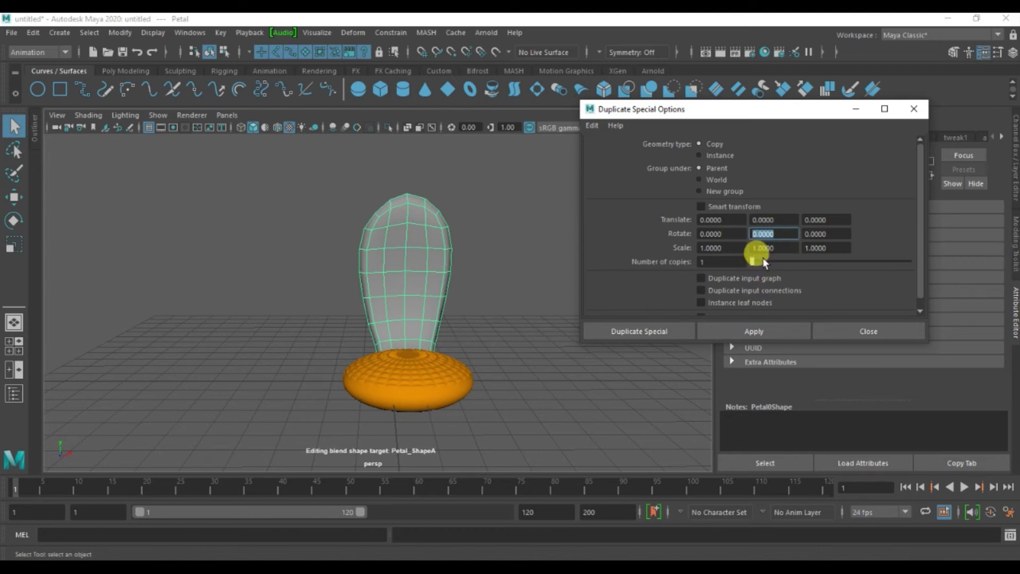
{"action": "left_click", "coordinate": [697, 261]}
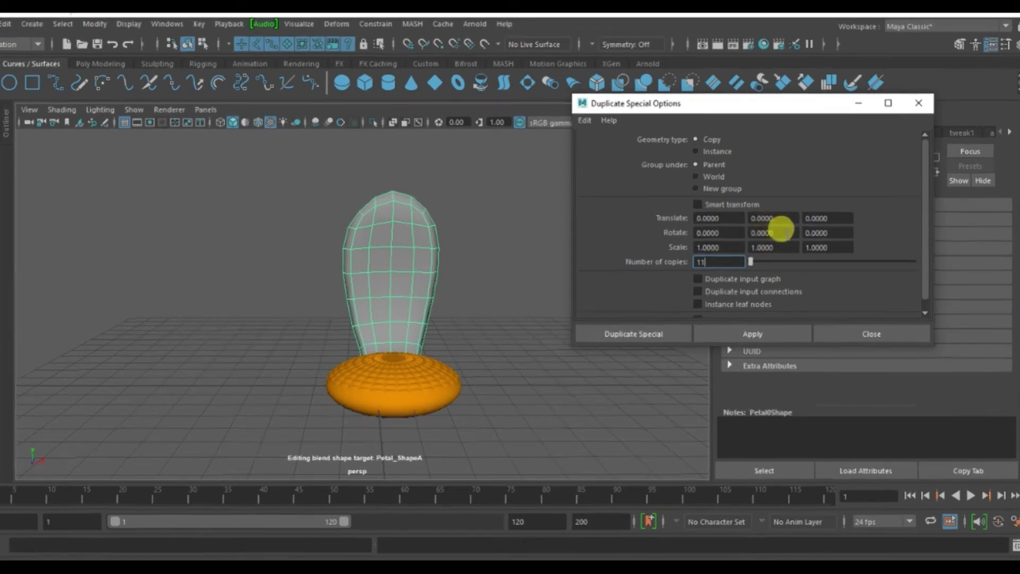
{"action": "left_click", "coordinate": [782, 234]}
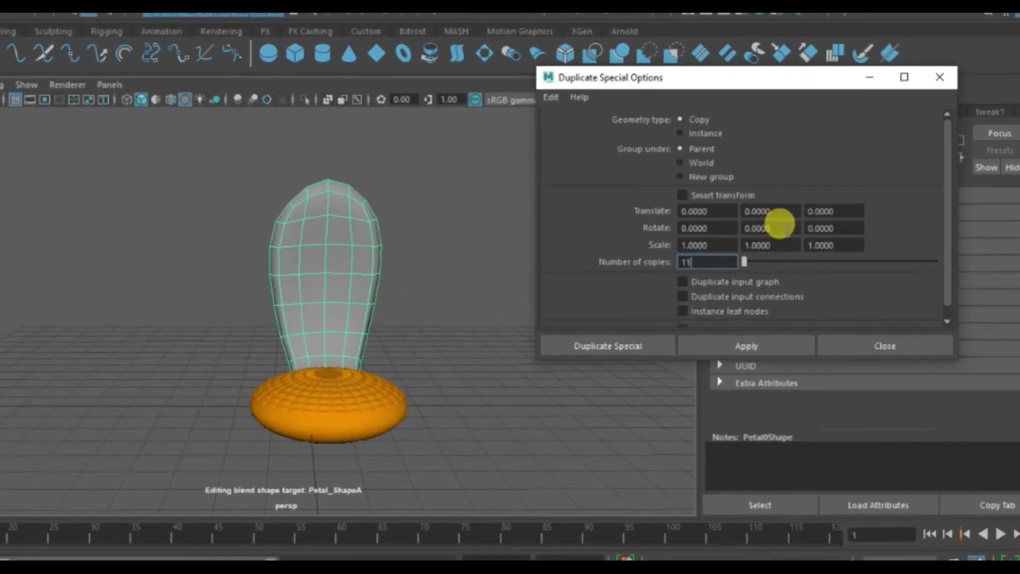
{"action": "double_click", "coordinate": [778, 223]}
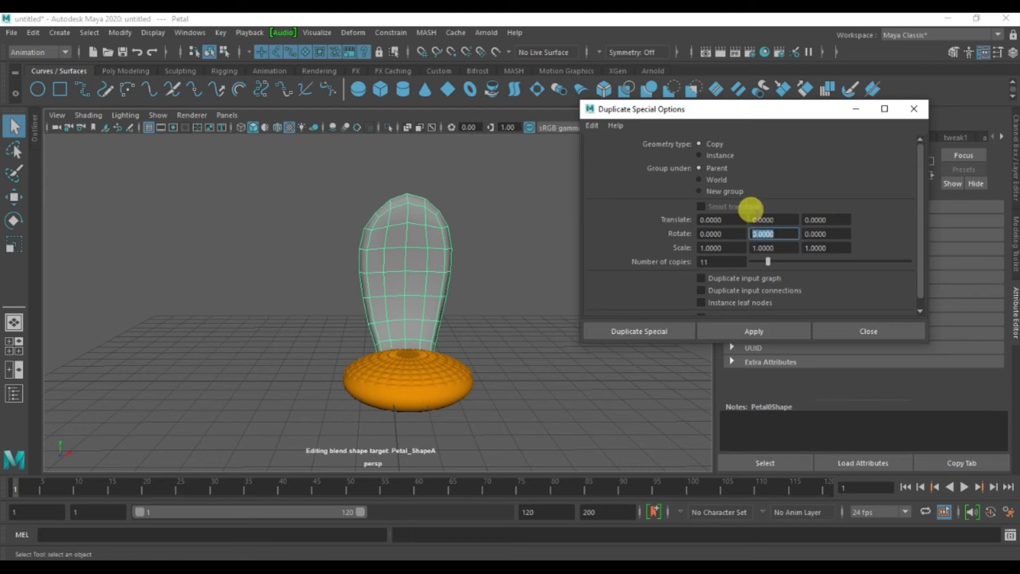
{"action": "type", "text": "0"}
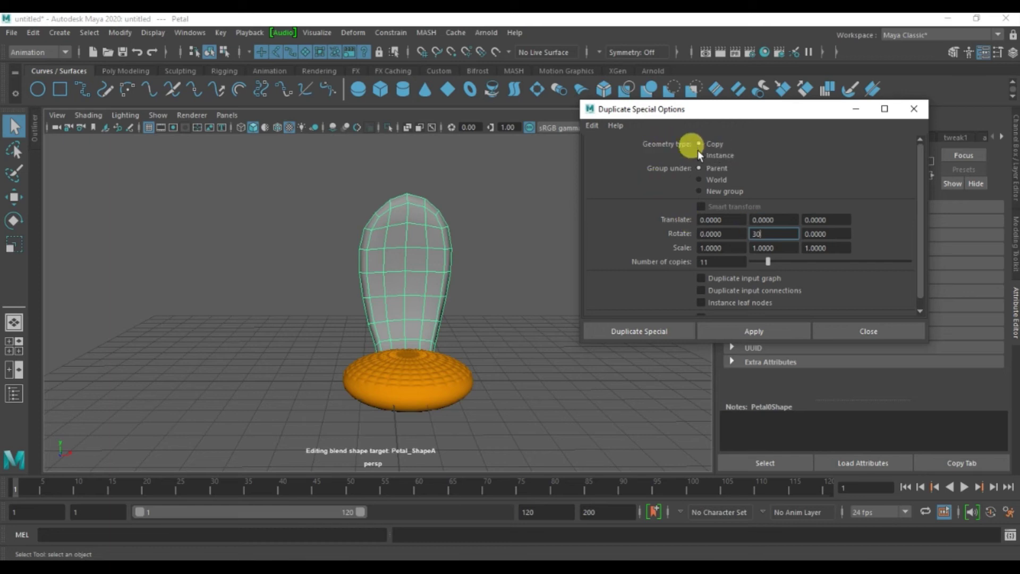
Step: Change the duplicate's geometry type to Instance and create the ring of petals around the flower centre
{"action": "left_click", "coordinate": [713, 154]}
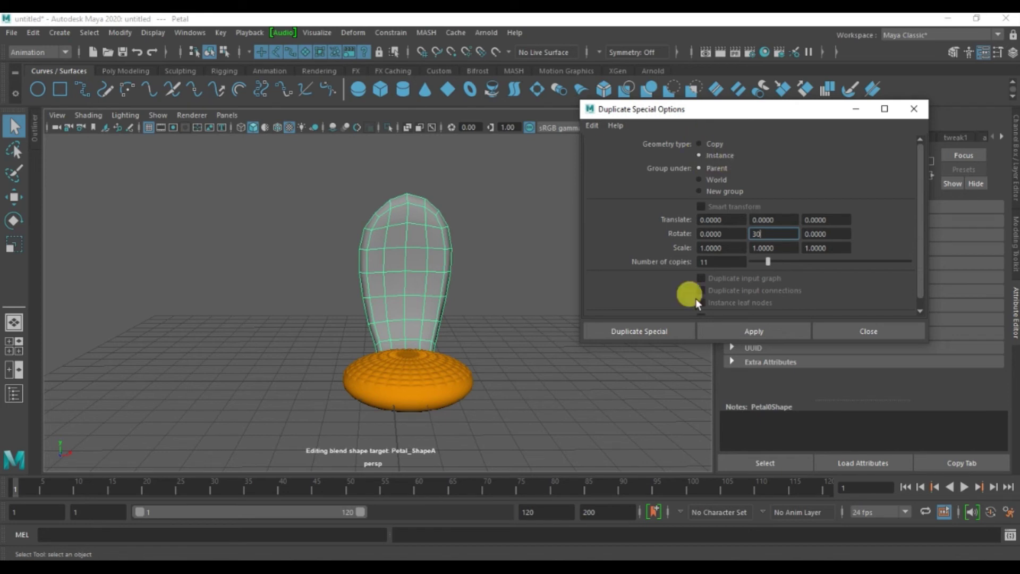
{"action": "scroll", "coordinate": [671, 287], "scroll_direction": "down", "scroll_amount": 1}
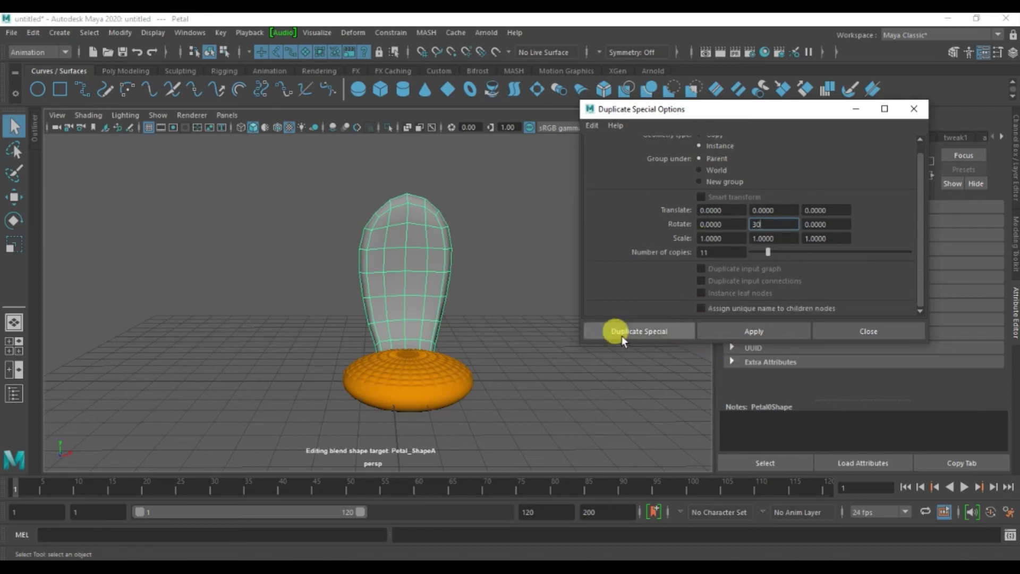
{"action": "left_click", "coordinate": [648, 330]}
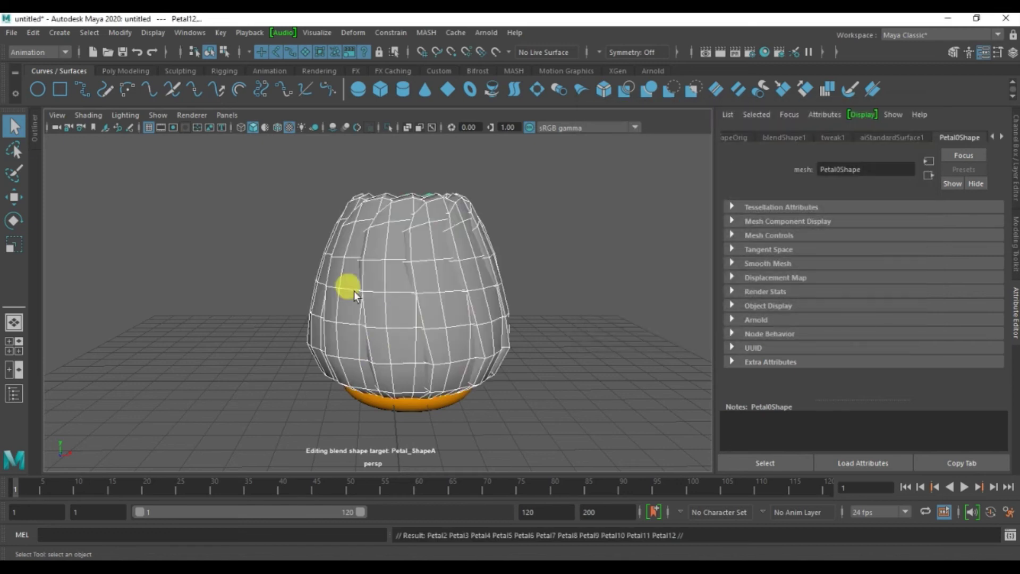
Step: Run the Petal_ShapeA weight of blendShape1 between closed and open while viewing the petal ring, and leave it at 0.045
{"action": "left_click_drag", "start_coordinate": [501, 371], "coordinate": [628, 348], "text": "alt"}
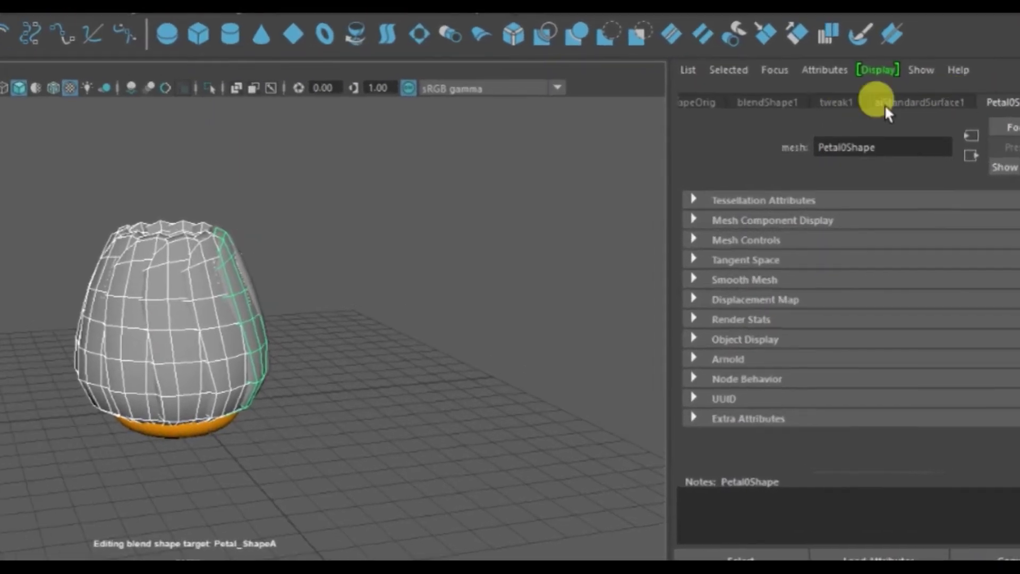
{"action": "left_click", "coordinate": [767, 102]}
{"action": "left_click_drag", "start_coordinate": [973, 265], "coordinate": [875, 265]}
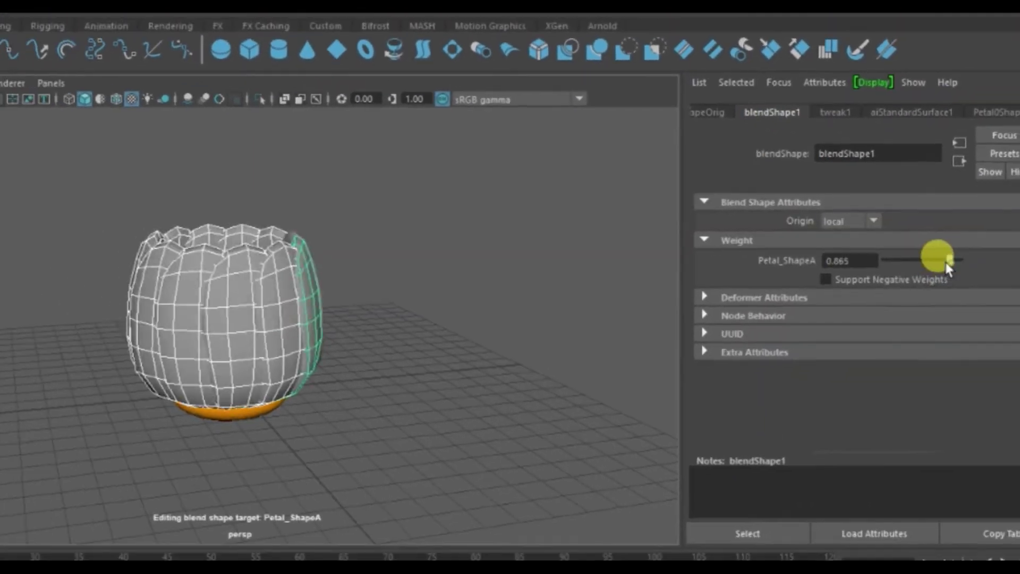
{"action": "left_click_drag", "start_coordinate": [588, 386], "coordinate": [636, 393], "text": "alt"}
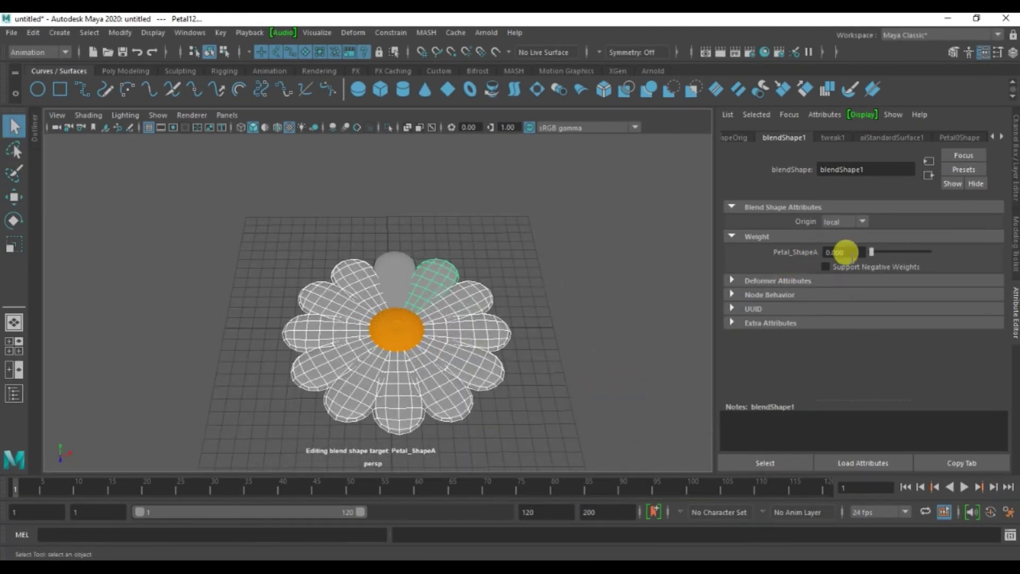
{"action": "mouse_move", "coordinate": [873, 254]}
{"action": "left_mouse_down"}
{"action": "mouse_move", "coordinate": [934, 258]}
{"action": "mouse_move", "coordinate": [862, 269]}
{"action": "mouse_move", "coordinate": [932, 261]}
{"action": "mouse_move", "coordinate": [882, 254]}
{"action": "left_mouse_up"}
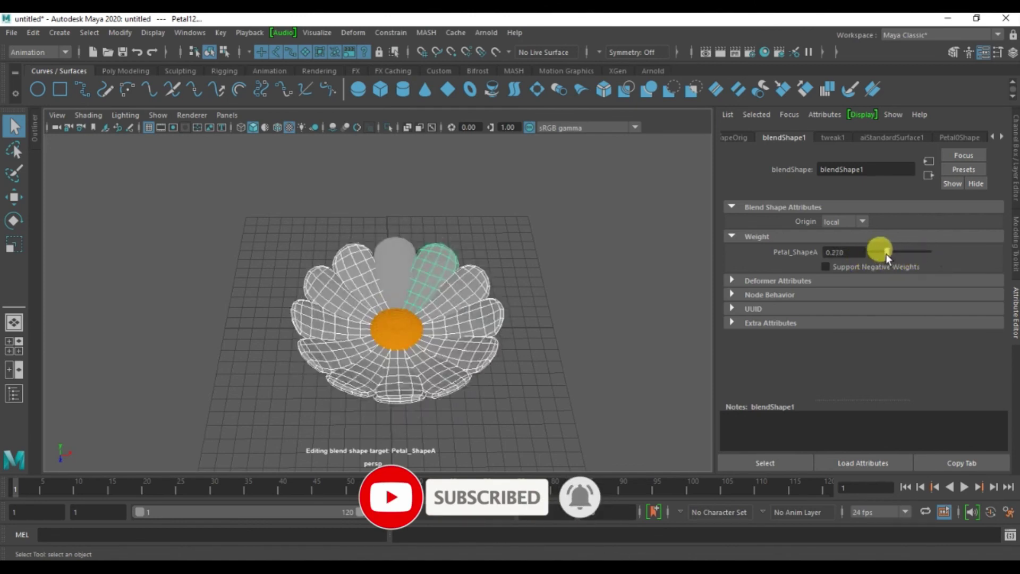
{"action": "middle_click_drag", "start_coordinate": [469, 355], "coordinate": [493, 319], "text": "alt"}
{"action": "left_click_drag", "start_coordinate": [492, 318], "coordinate": [527, 369], "text": "alt"}
Step: Select every other petal, six in total, and move them slightly downward below the remaining petals
{"action": "left_click", "coordinate": [427, 215]}
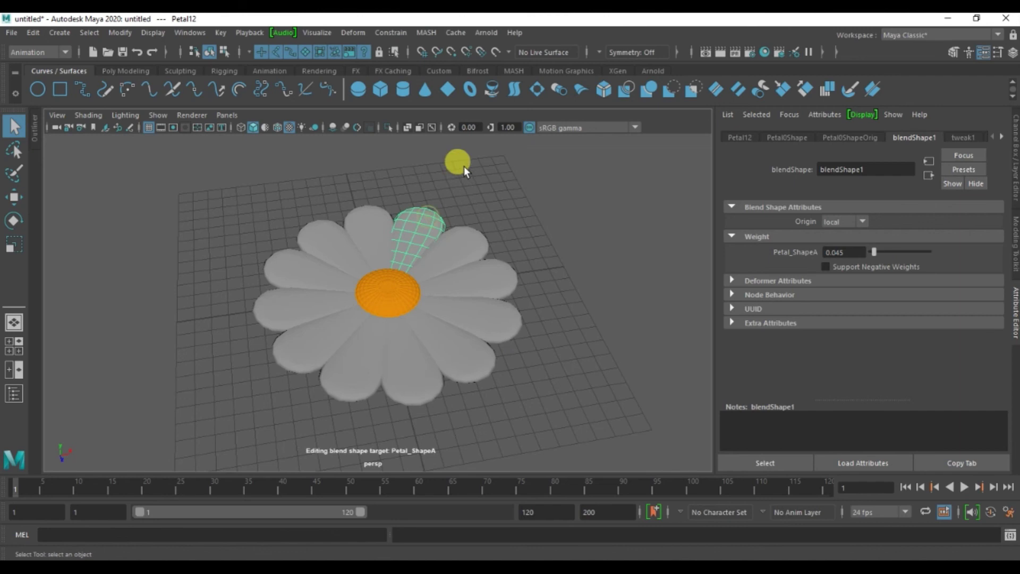
{"action": "left_click", "coordinate": [461, 278], "text": "shift"}
{"action": "left_click", "coordinate": [456, 346], "text": "shift"}
{"action": "left_click", "coordinate": [371, 362], "text": "shift"}
{"action": "left_click", "coordinate": [302, 312], "text": "shift"}
{"action": "left_click", "coordinate": [326, 259], "text": "shift"}
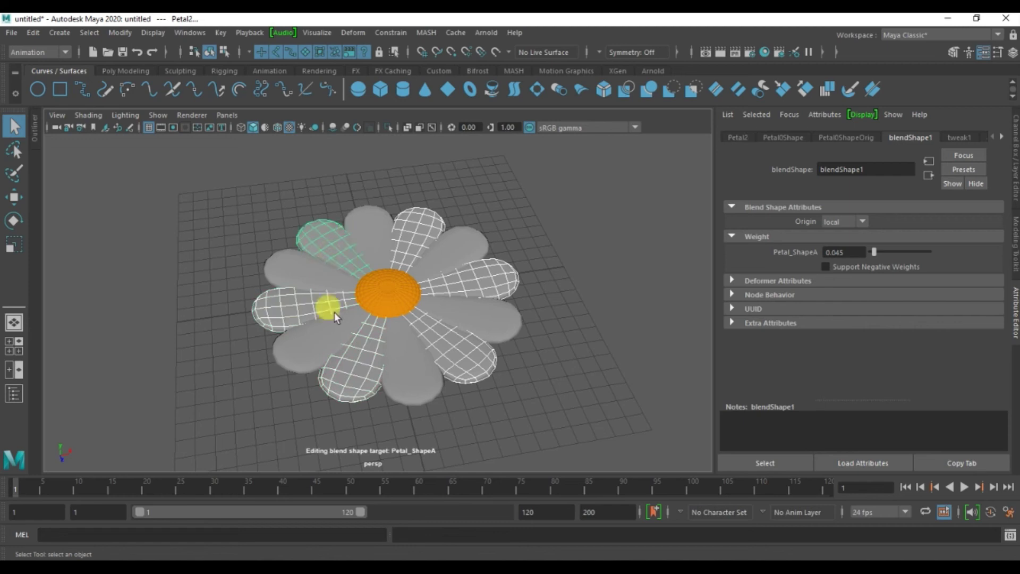
{"action": "left_click_drag", "start_coordinate": [314, 321], "coordinate": [396, 291], "text": "alt"}
{"action": "key", "text": "w"}
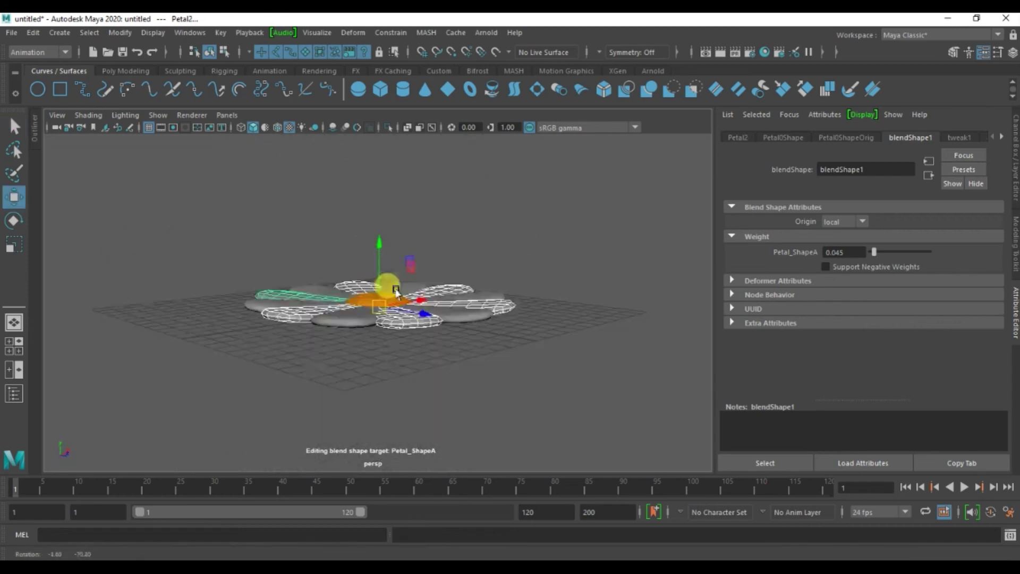
{"action": "left_click_drag", "start_coordinate": [377, 246], "coordinate": [375, 253]}
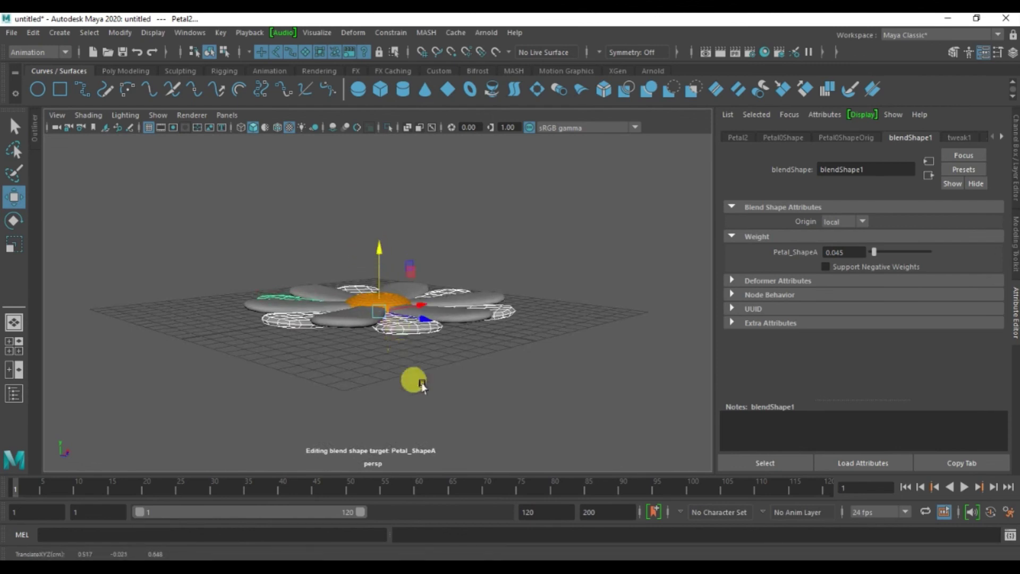
Step: Scale the six alternating petals uniformly to 1.1
{"action": "left_click_drag", "start_coordinate": [422, 385], "coordinate": [420, 415], "text": "alt"}
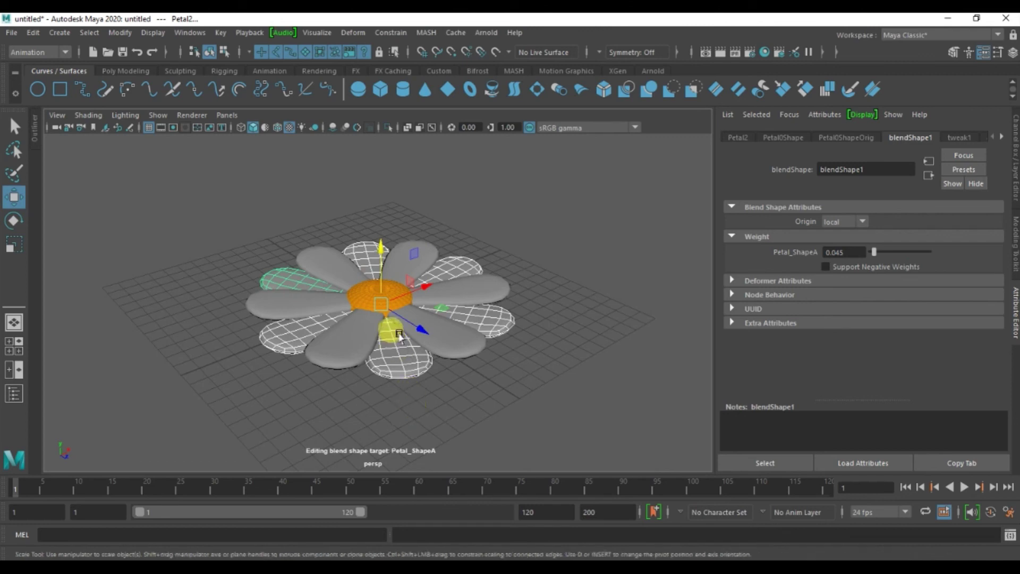
{"action": "key", "text": "r"}
{"action": "left_click_drag", "start_coordinate": [381, 305], "coordinate": [397, 306]}
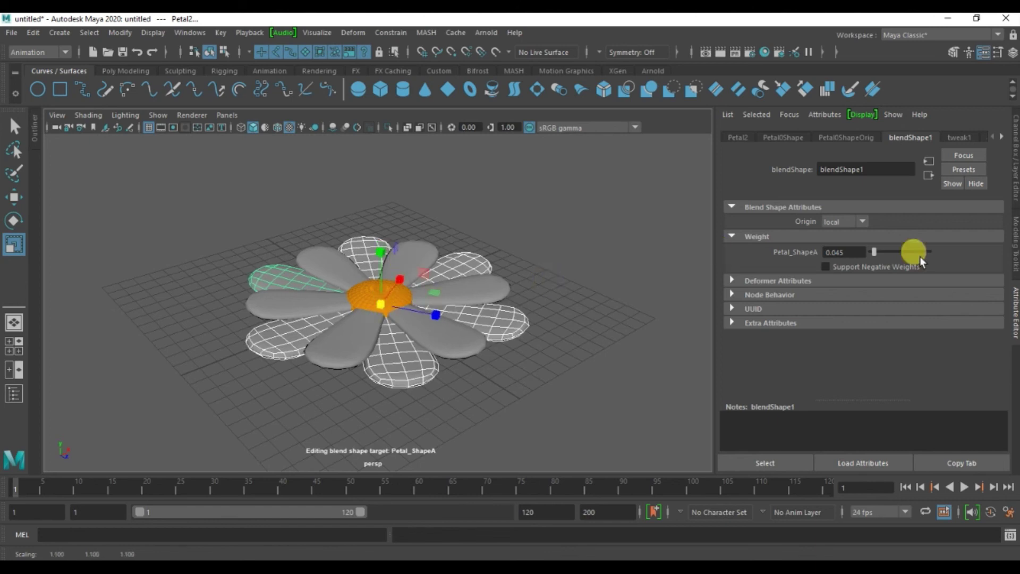
Step: Raise the Petal_ShapeA weight to 0.955 to close the flower, and test the weight again with a single petal selected
{"action": "left_click_drag", "start_coordinate": [872, 250], "coordinate": [927, 254]}
{"action": "left_click", "coordinate": [564, 312]}
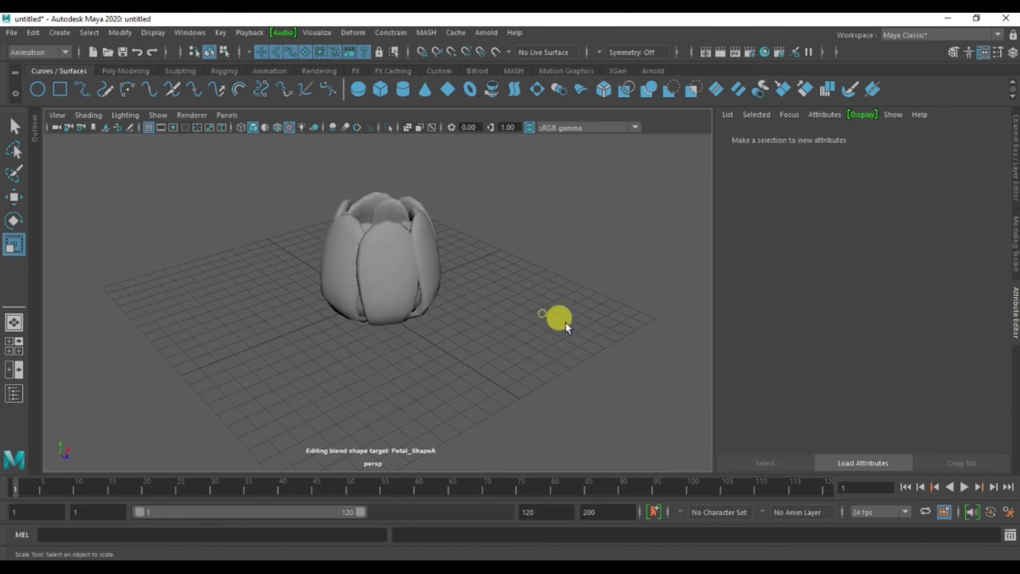
{"action": "left_click_drag", "start_coordinate": [512, 314], "coordinate": [448, 325], "text": "alt"}
{"action": "left_click", "coordinate": [420, 268]}
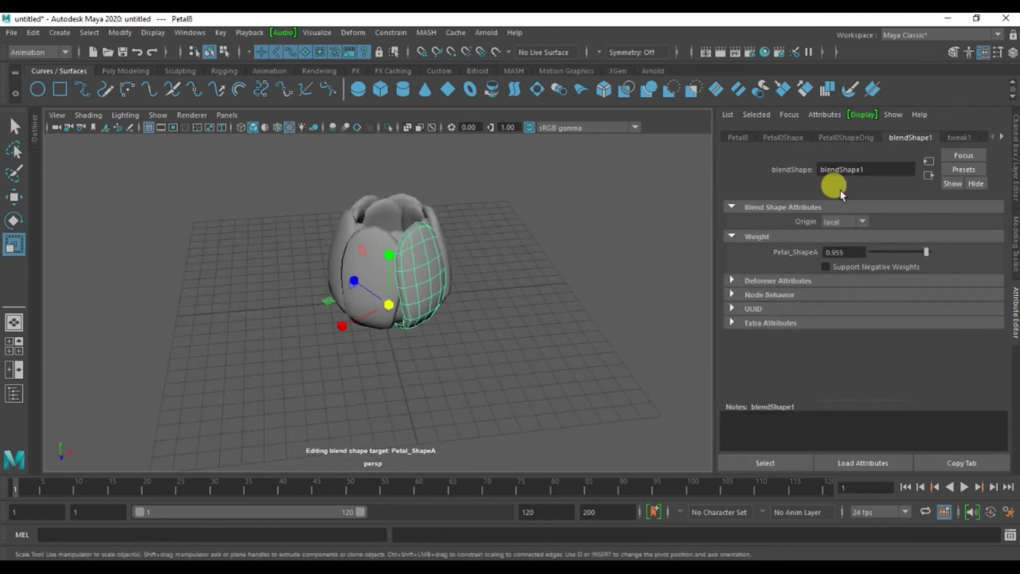
{"action": "left_click_drag", "start_coordinate": [926, 252], "coordinate": [936, 271]}
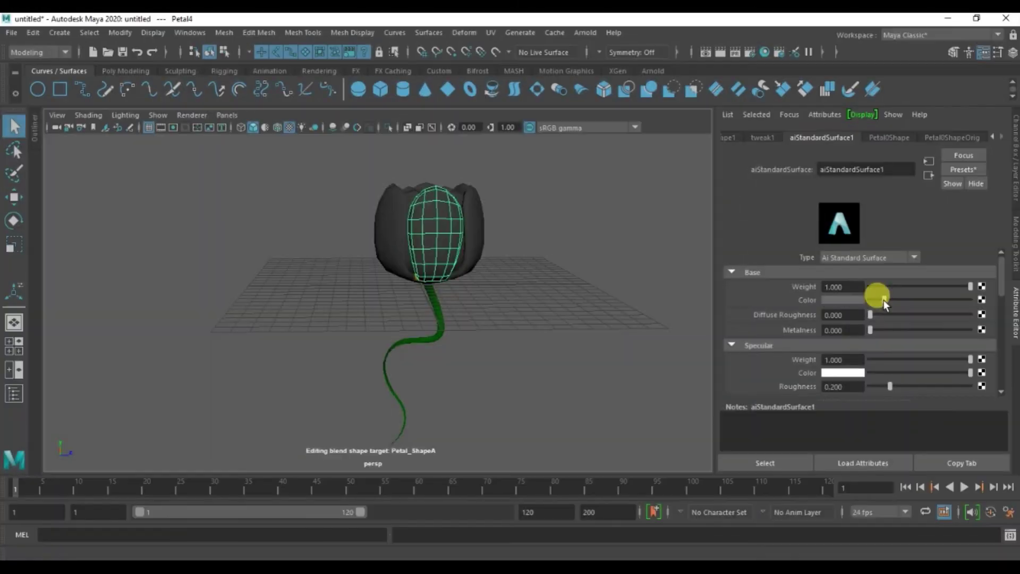
Step: Adjust the base colour of the petals' aiStandardSurface1 material to a dark grey, and deselect the petal
{"action": "left_click_drag", "start_coordinate": [883, 299], "coordinate": [887, 299]}
{"action": "left_click", "coordinate": [506, 262]}
{"action": "left_click_drag", "start_coordinate": [506, 262], "coordinate": [485, 267], "text": "alt"}
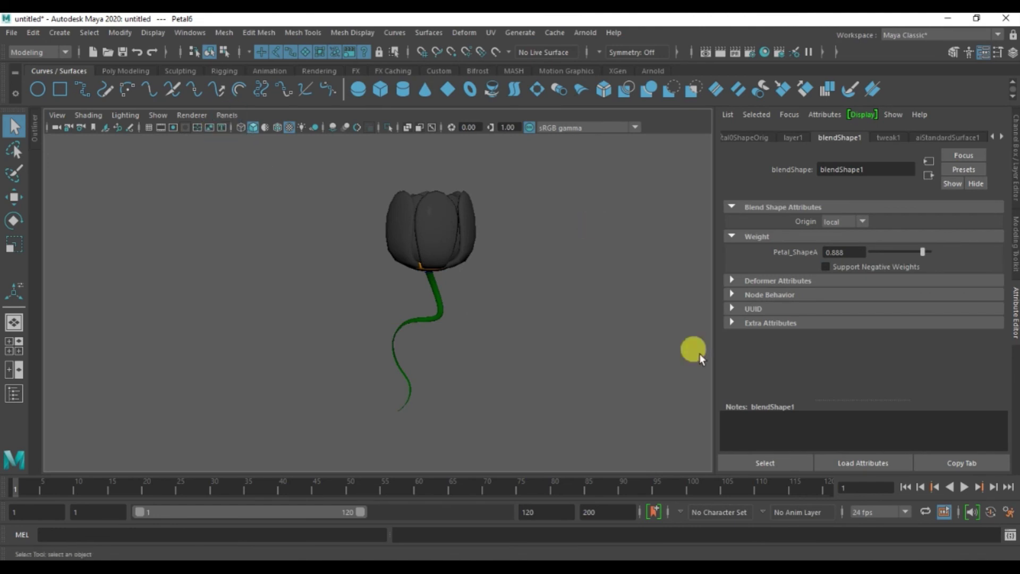
Step: Open and close the finished flower repeatedly with blendShape1's Petal_ShapeA weight, and leave it closed at 1.000
{"action": "left_click_drag", "start_coordinate": [919, 249], "coordinate": [572, 341]}
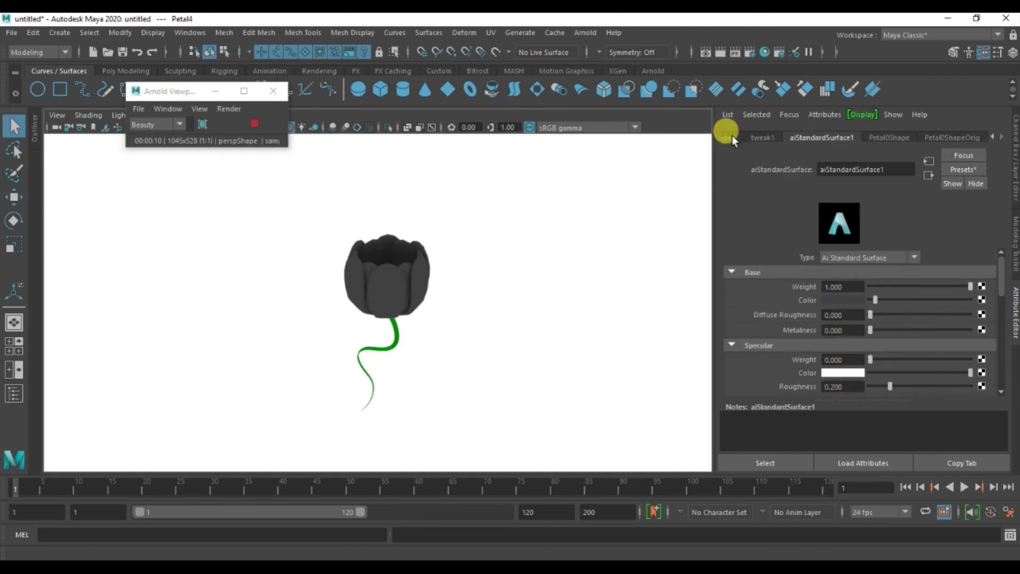
{"action": "left_click", "coordinate": [732, 136]}
{"action": "left_click_drag", "start_coordinate": [916, 253], "coordinate": [801, 250]}
{"action": "left_click_drag", "start_coordinate": [489, 351], "coordinate": [487, 380], "text": "alt"}
{"action": "left_click_drag", "start_coordinate": [872, 250], "coordinate": [941, 257]}
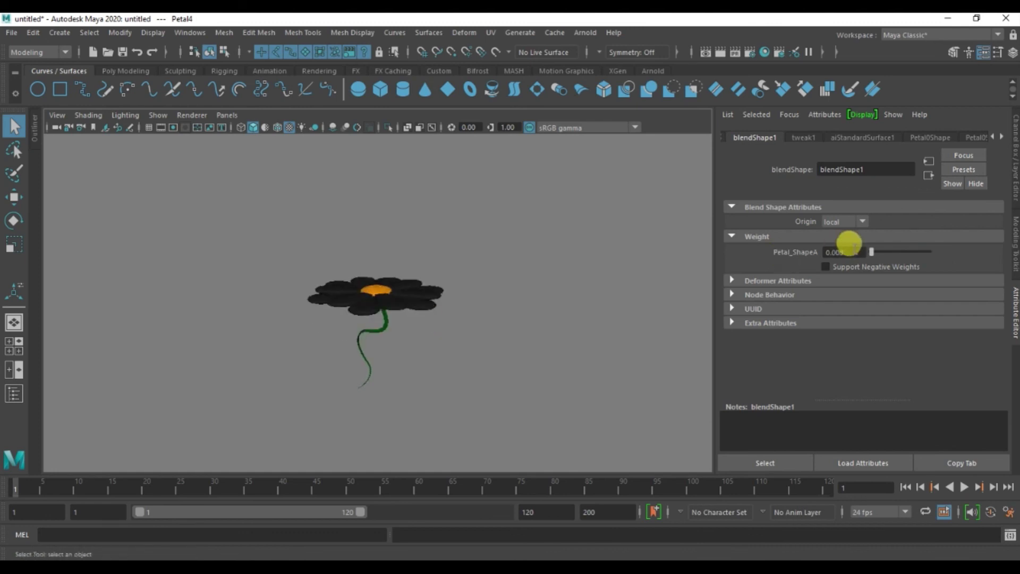
{"action": "left_click_drag", "start_coordinate": [847, 241], "coordinate": [944, 258]}
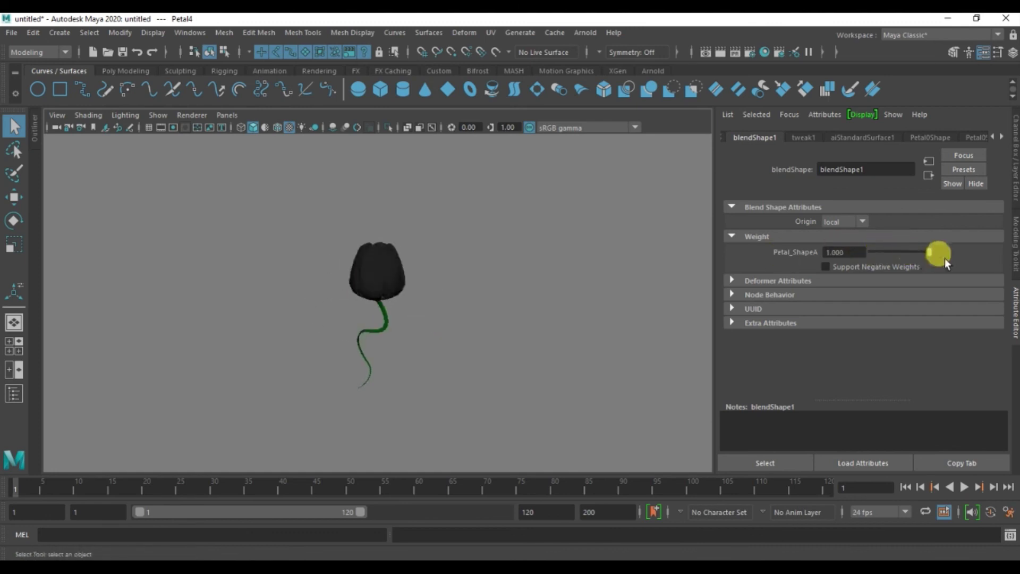
{"action": "left_click", "coordinate": [882, 251]}
{"action": "left_click_drag", "start_coordinate": [882, 251], "coordinate": [938, 254]}
{"action": "left_click_drag", "start_coordinate": [523, 352], "coordinate": [581, 376], "text": "alt"}
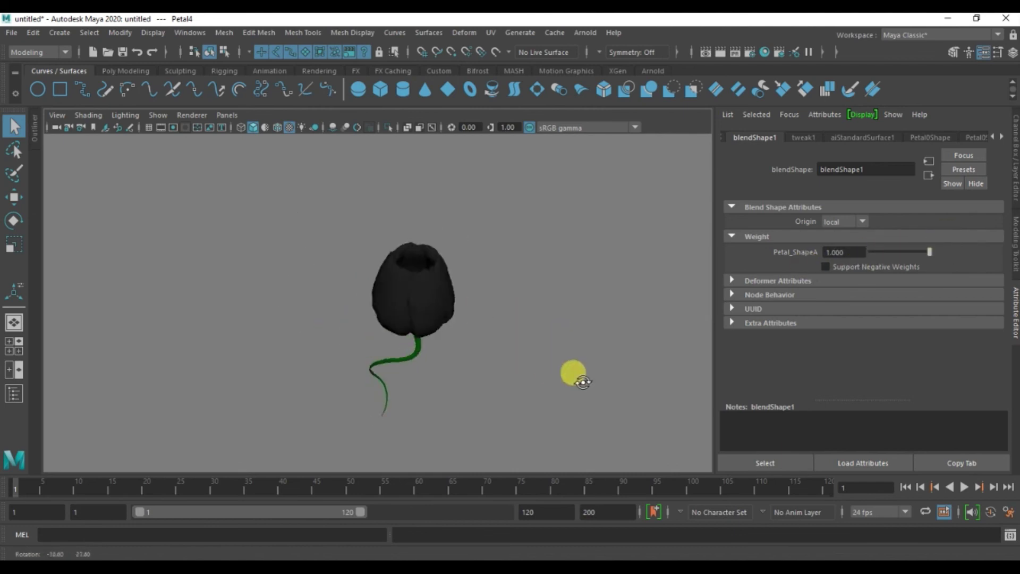